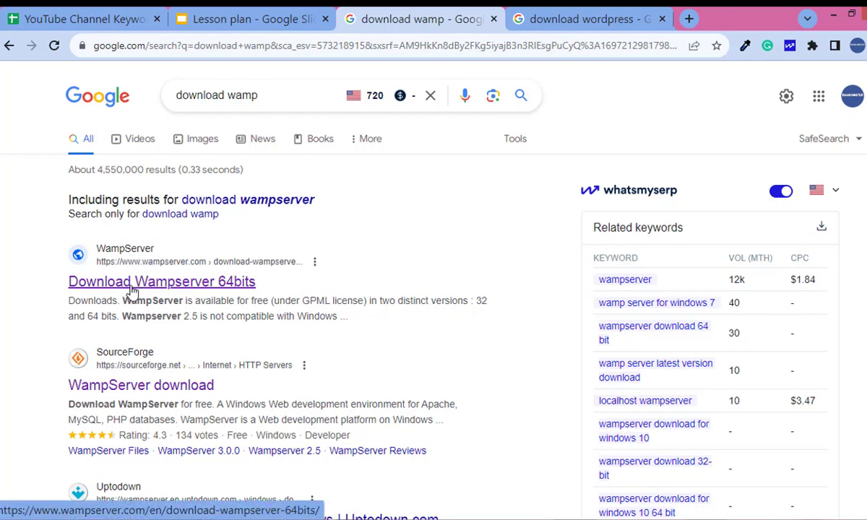
Open the WampServer 64-bit download page and scroll to the 64-bit and 32-bit 3.2.6 downloads
{"action": "left_click", "coordinate": [191, 288]}
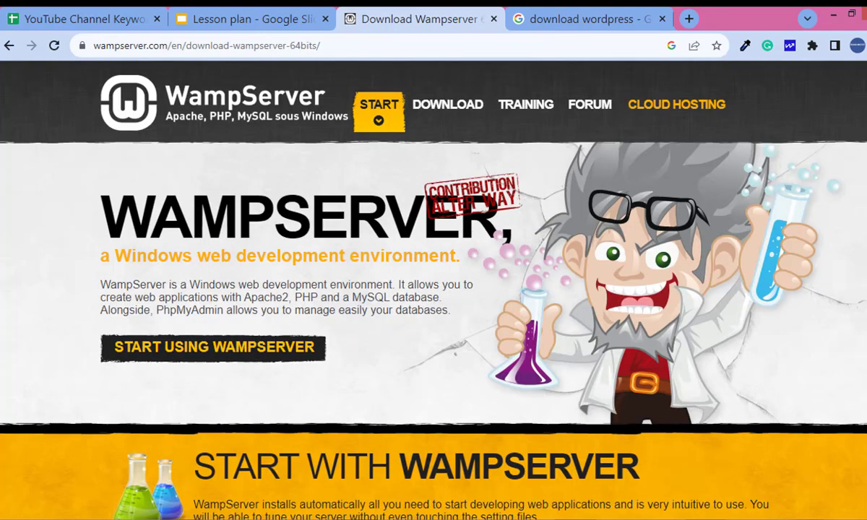
{"action": "scroll", "coordinate": [434, 326], "scroll_direction": "down", "scroll_amount": 3}
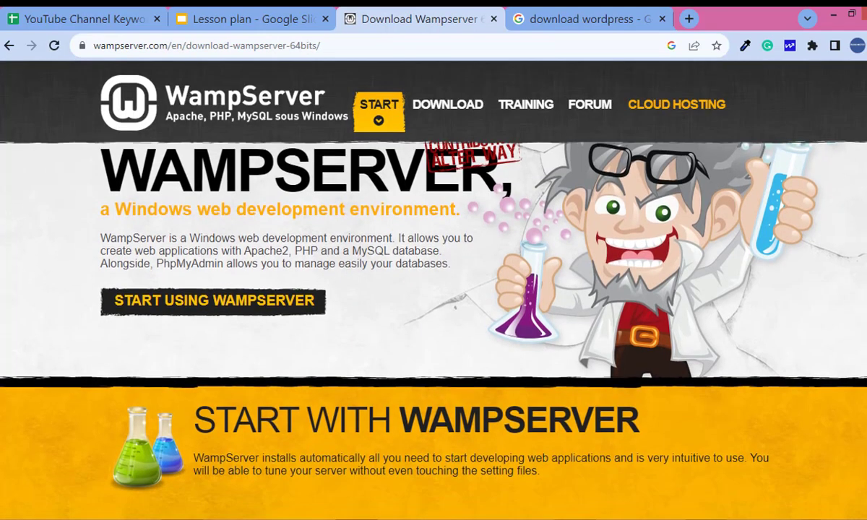
{"action": "scroll", "coordinate": [434, 311], "scroll_direction": "down", "scroll_amount": 4}
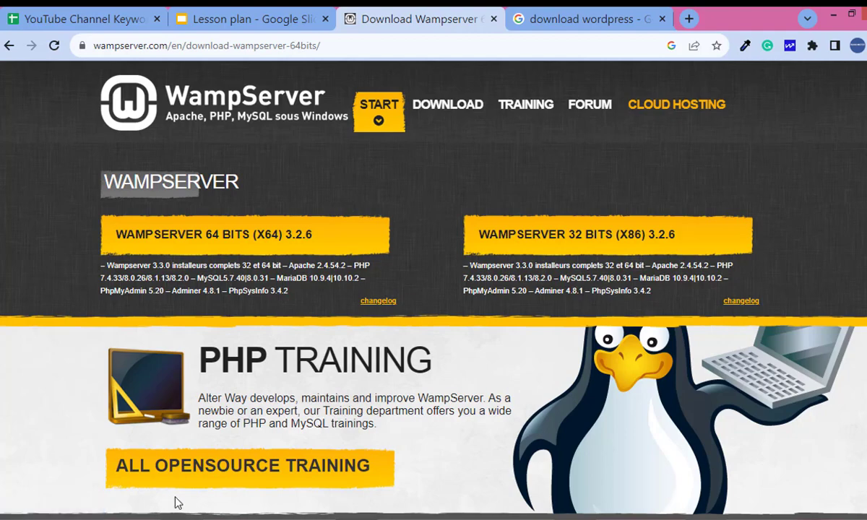
Bring up This PC's system properties to confirm Windows is 64-bit
{"action": "left_click", "coordinate": [622, 515]}
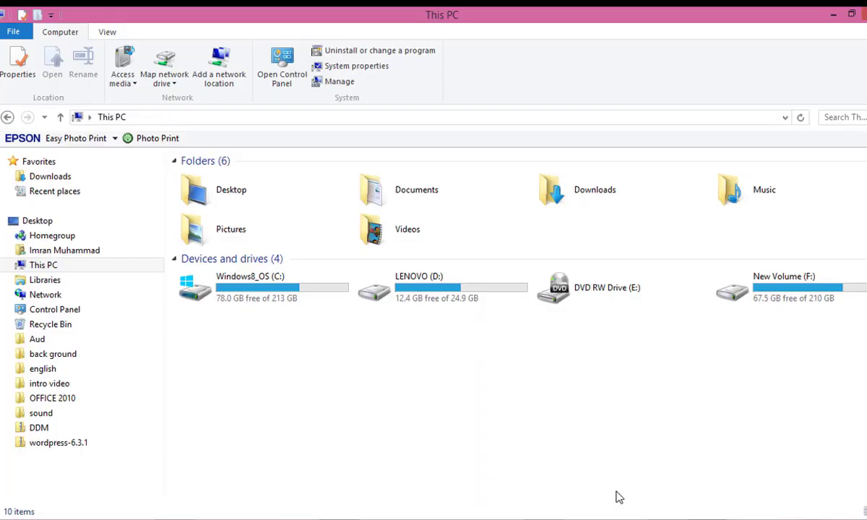
{"action": "right_click", "coordinate": [470, 444]}
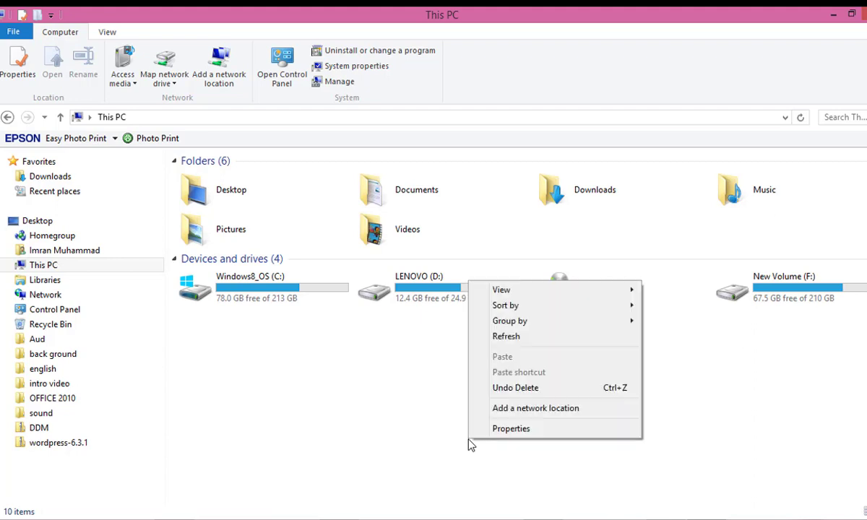
{"action": "left_click", "coordinate": [559, 429]}
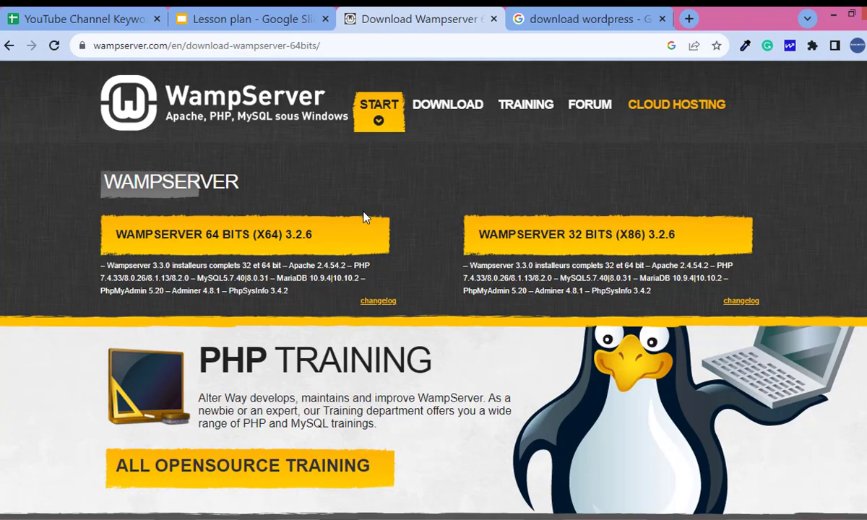
Clear away the browser, System and This PC windows to reveal the desktop
{"action": "left_click", "coordinate": [831, 14]}
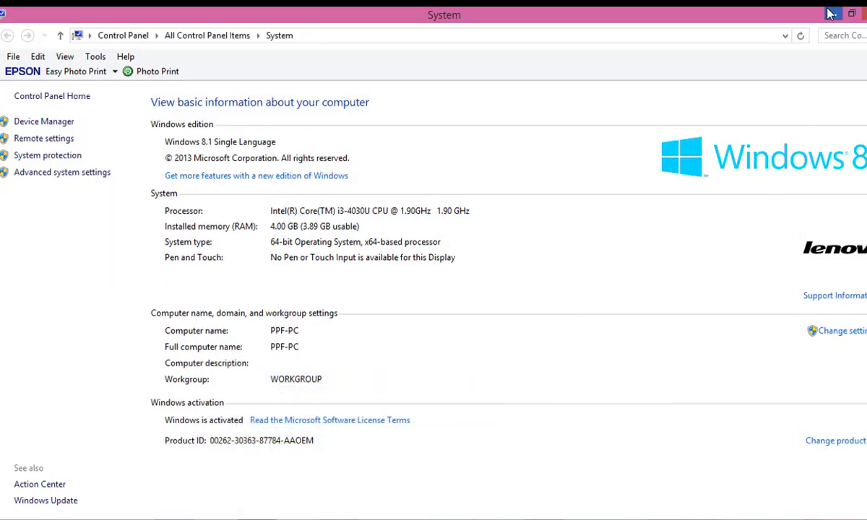
{"action": "left_click", "coordinate": [866, 13]}
{"action": "left_click", "coordinate": [866, 13]}
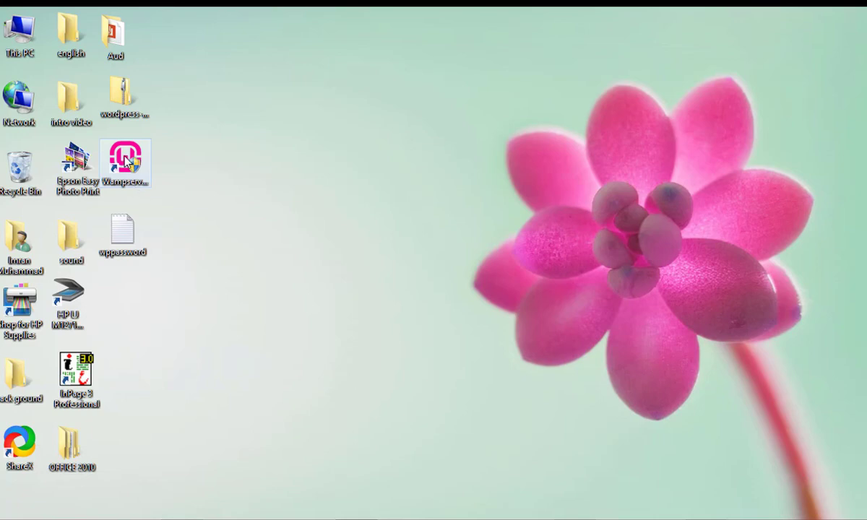
Launch Wampserver64 from its desktop shortcut and let its services start
{"action": "left_click", "coordinate": [125, 157]}
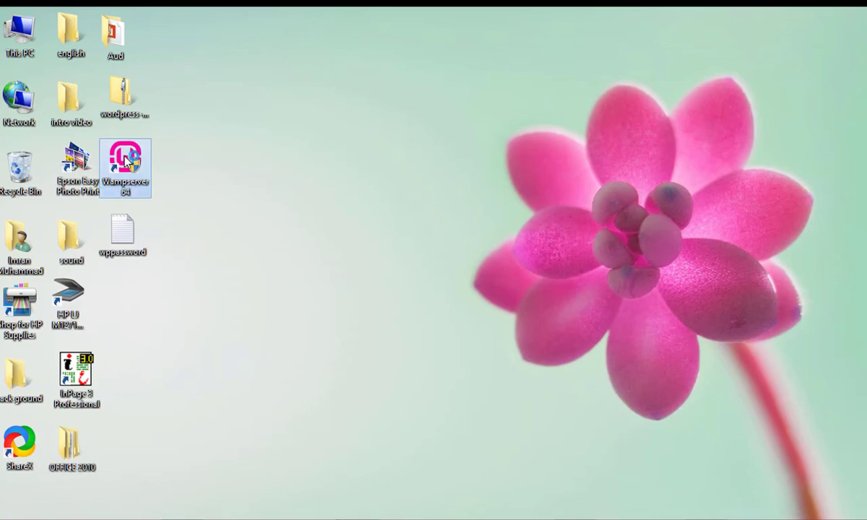
{"action": "double_click", "coordinate": [125, 159]}
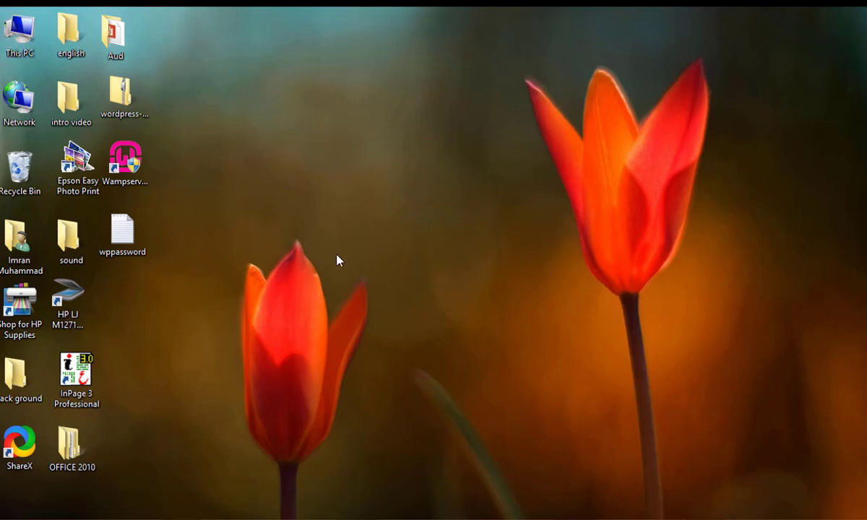
Browse to C:\wamp64\www in File Explorer, then return to Chrome's WampServer page
{"action": "key", "text": "super+e"}
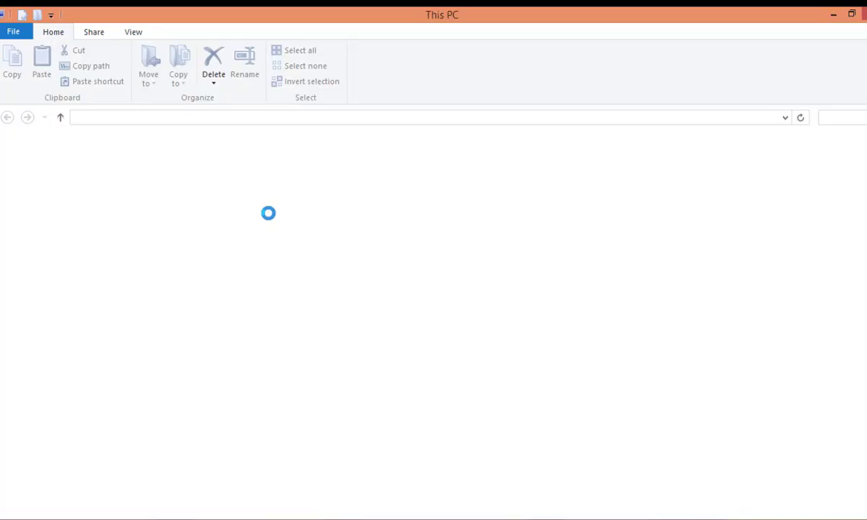
{"action": "double_click", "coordinate": [287, 296]}
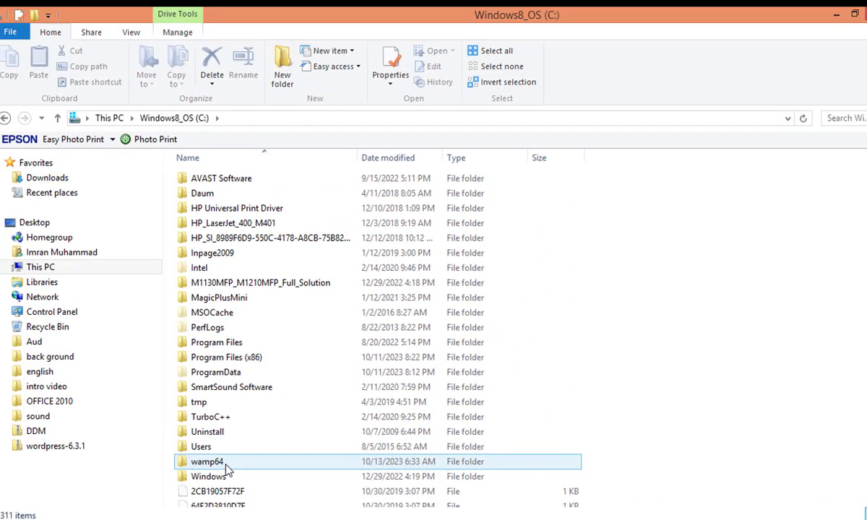
{"action": "double_click", "coordinate": [227, 466]}
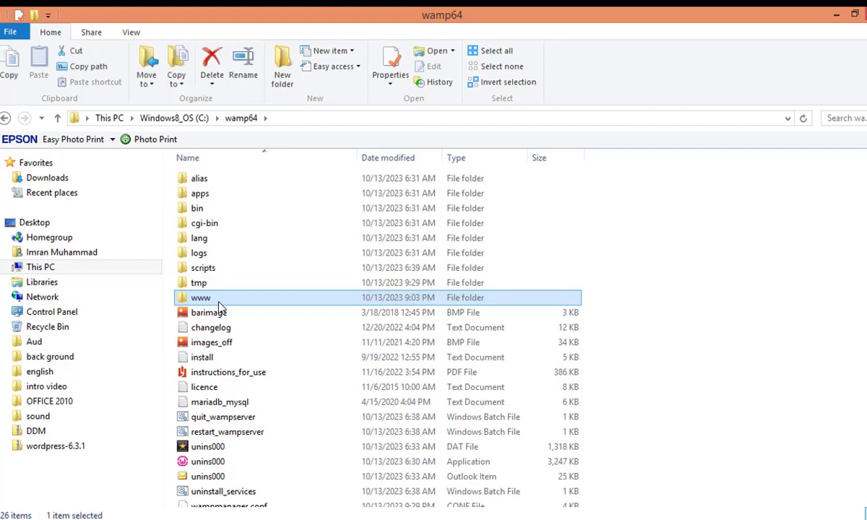
{"action": "double_click", "coordinate": [219, 307]}
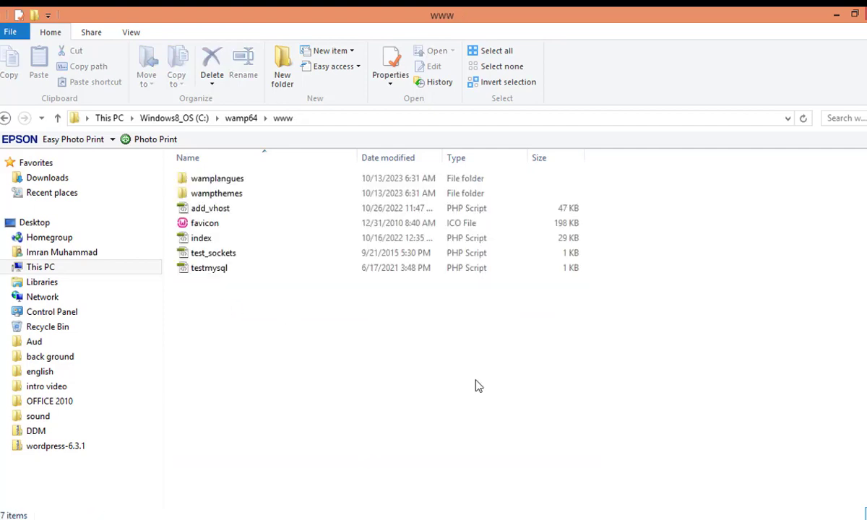
{"action": "left_click", "coordinate": [354, 510]}
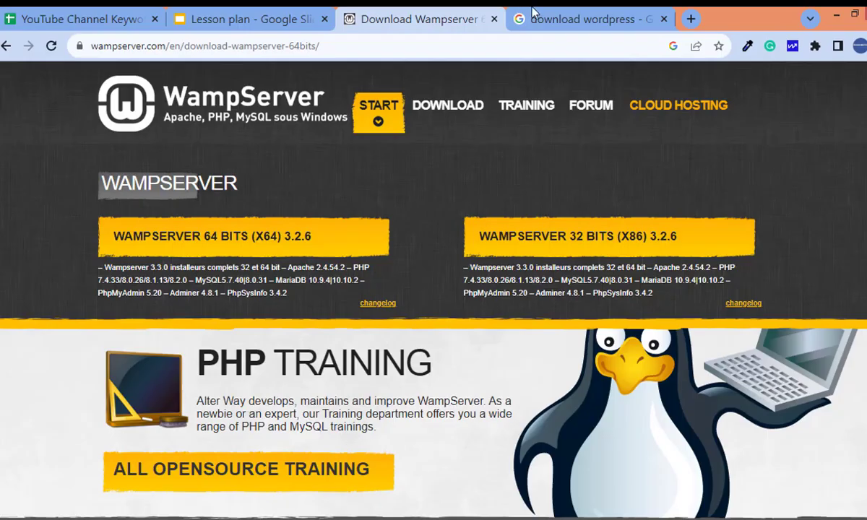
Go to the WordPress.org download page and scroll to its requirements
{"action": "left_click", "coordinate": [594, 18]}
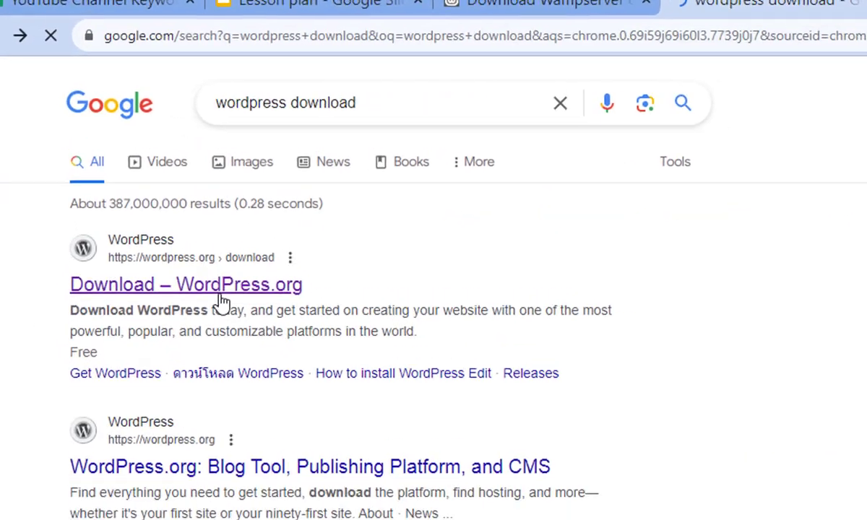
{"action": "left_click", "coordinate": [171, 232]}
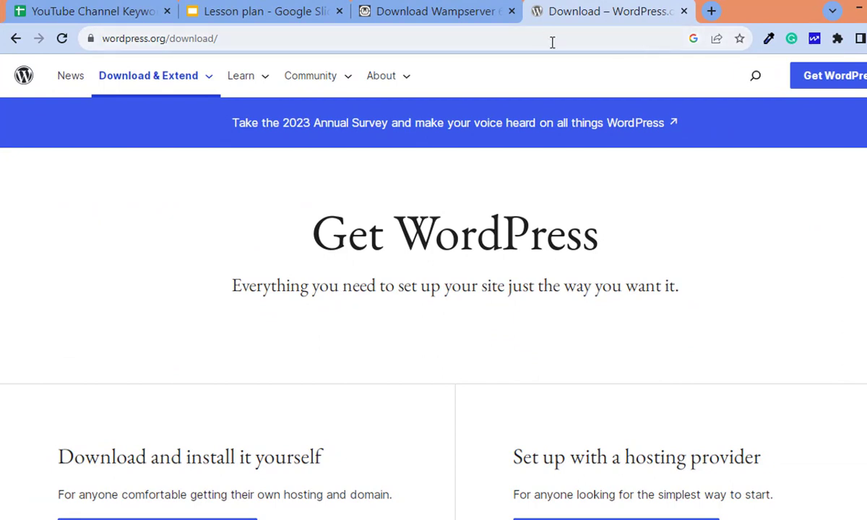
{"action": "scroll", "coordinate": [434, 290], "scroll_direction": "down", "scroll_amount": 5}
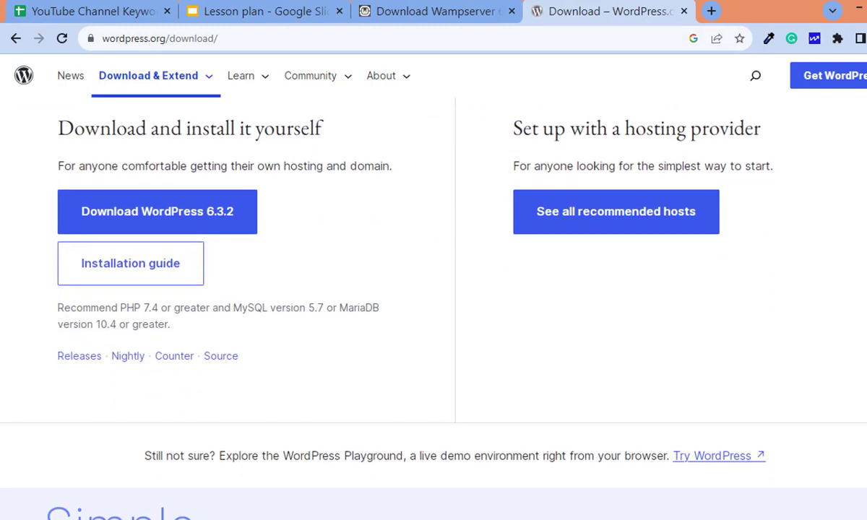
{"action": "scroll", "coordinate": [434, 289], "scroll_direction": "down", "scroll_amount": 1}
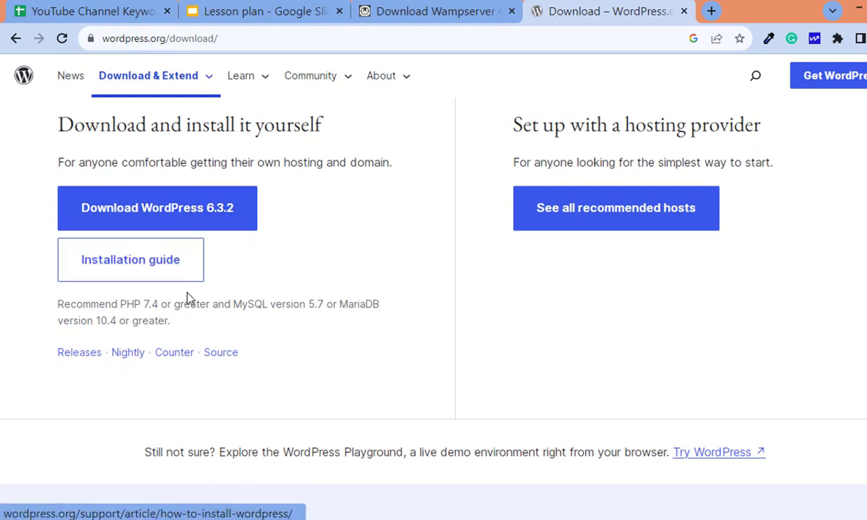
Highlight the PHP 7.4 and MySQL 5.7 requirements, then return to the WampServer tab
{"action": "left_click_drag", "start_coordinate": [121, 303], "coordinate": [158, 303]}
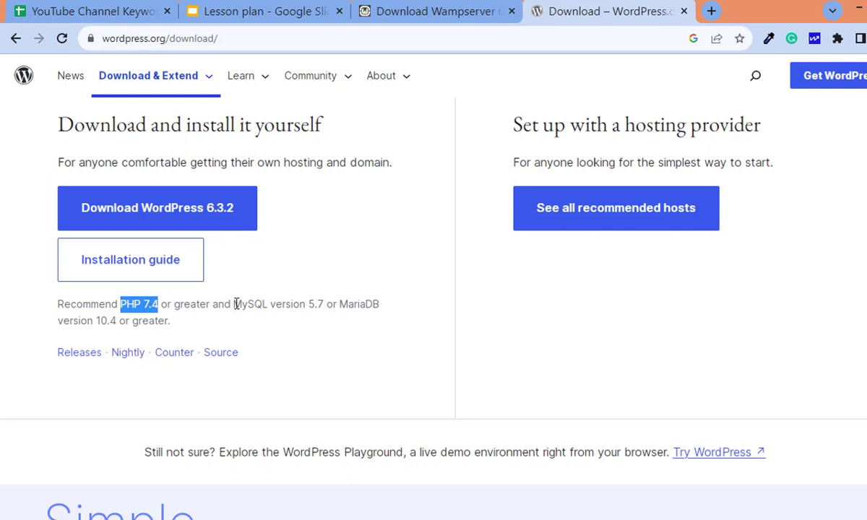
{"action": "left_click_drag", "start_coordinate": [233, 304], "coordinate": [328, 307]}
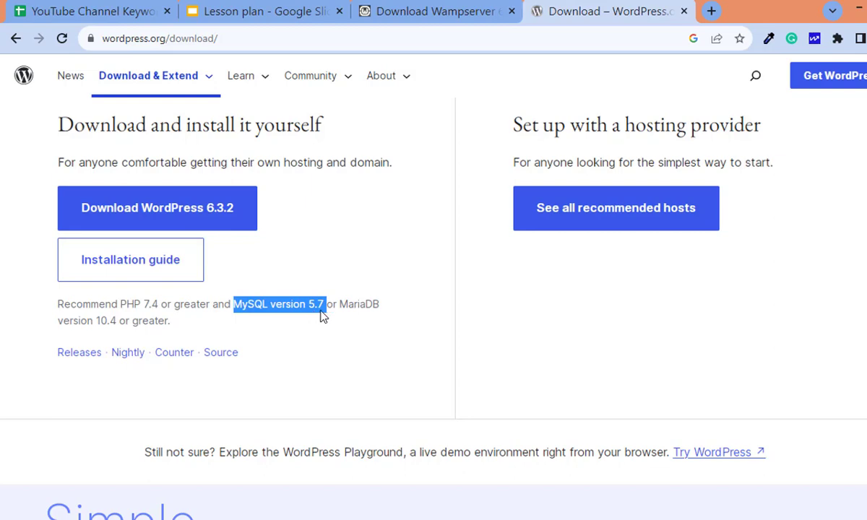
{"action": "left_click", "coordinate": [323, 312]}
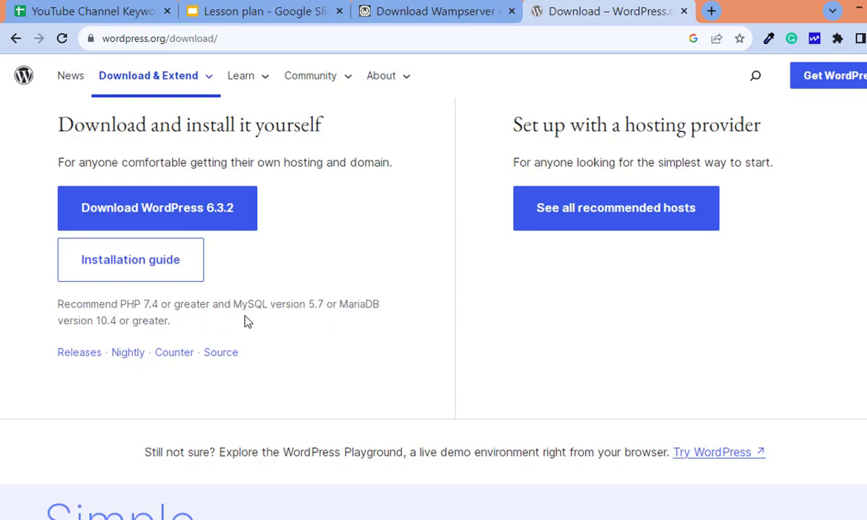
{"action": "left_click", "coordinate": [425, 10]}
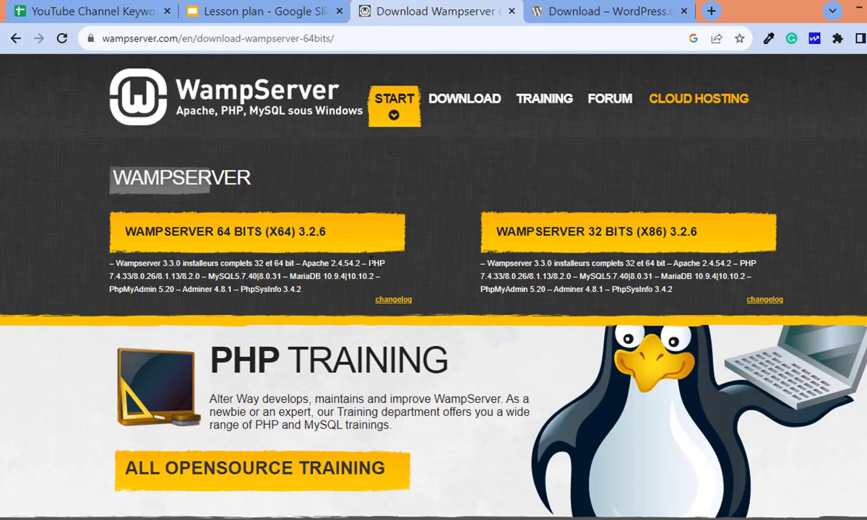
{"action": "left_click_drag", "start_coordinate": [367, 263], "coordinate": [127, 276]}
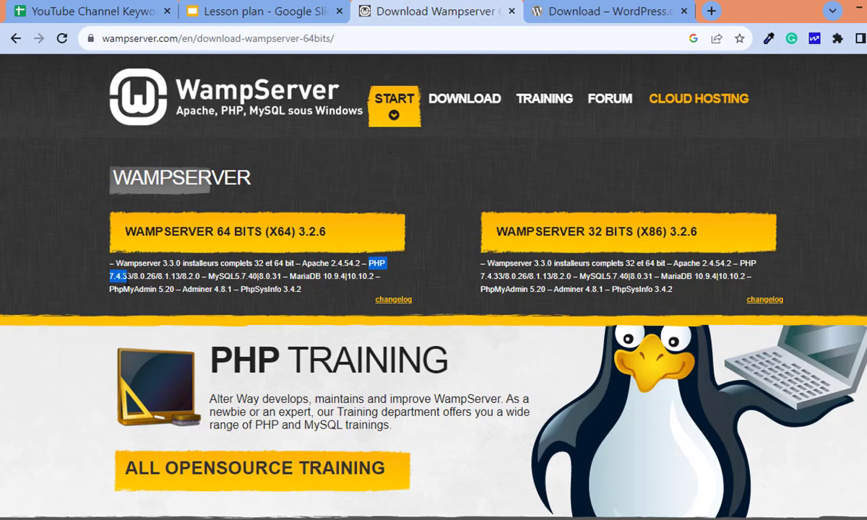
{"action": "left_click_drag", "start_coordinate": [127, 277], "coordinate": [124, 276]}
{"action": "left_click", "coordinate": [112, 262]}
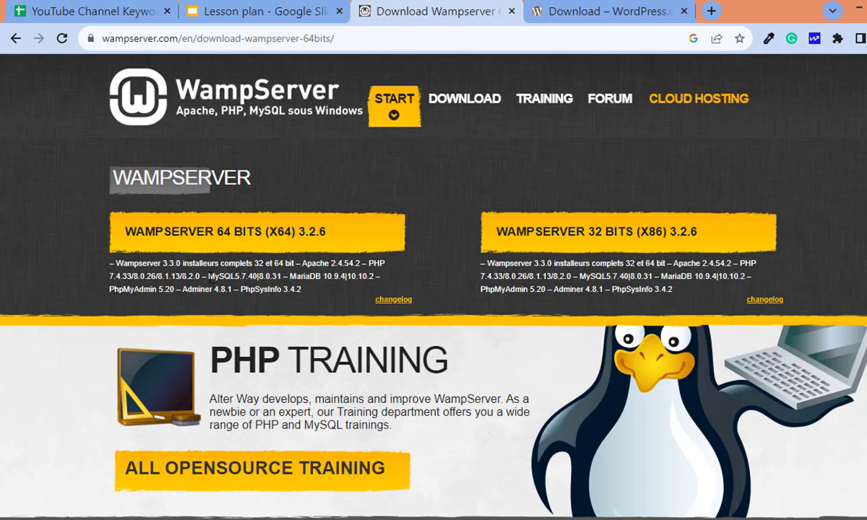
{"action": "left_click_drag", "start_coordinate": [208, 276], "coordinate": [247, 277]}
{"action": "key", "text": "ctrl+Tab"}
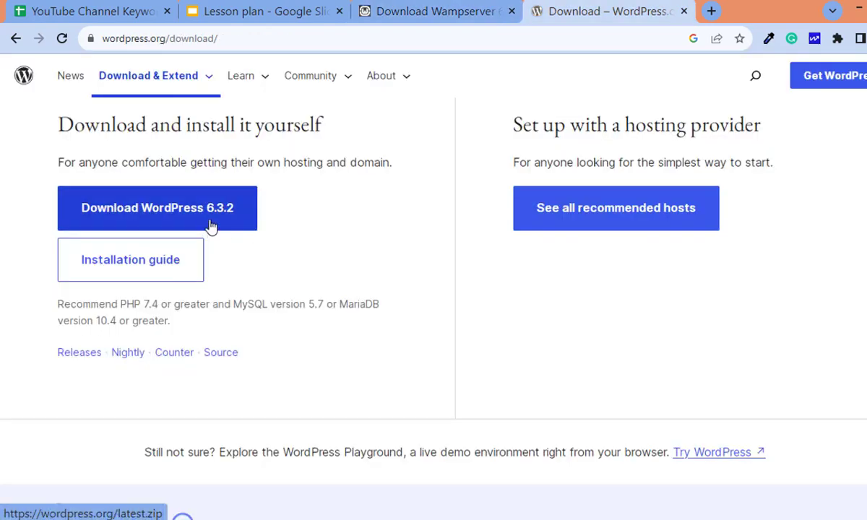
{"action": "left_click", "coordinate": [459, 6]}
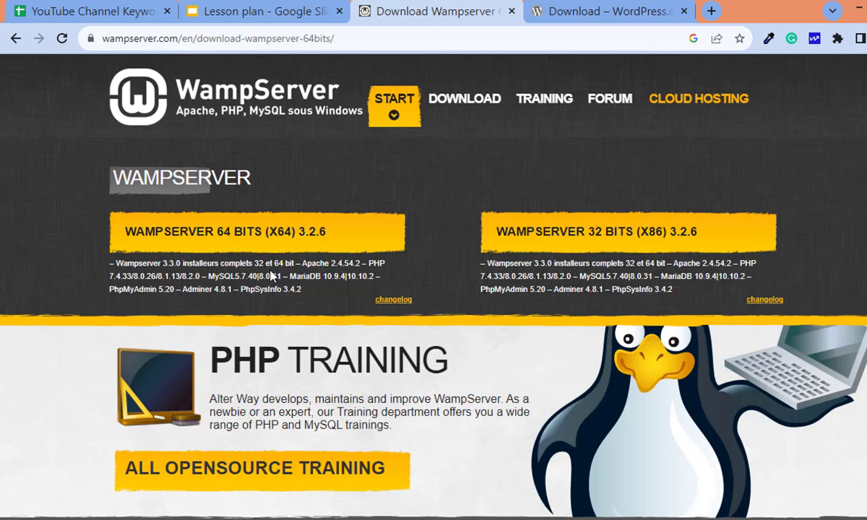
{"action": "left_click", "coordinate": [658, 9]}
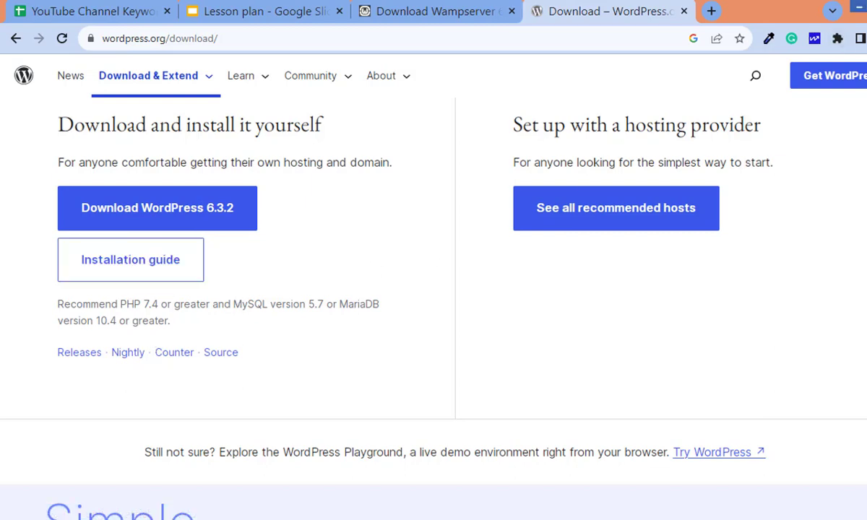
Copy the wordpress folder from the wordpress-6.3.1 zip on the desktop
{"action": "left_click", "coordinate": [859, 5]}
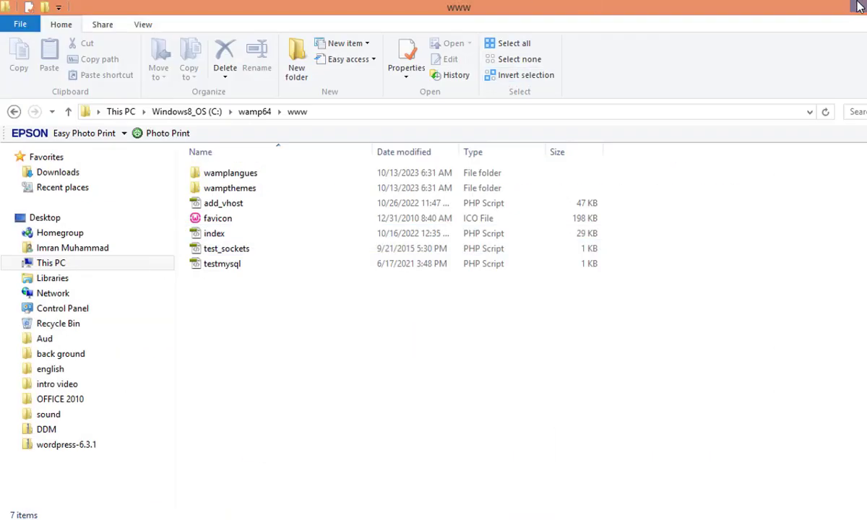
{"action": "left_click", "coordinate": [805, 7]}
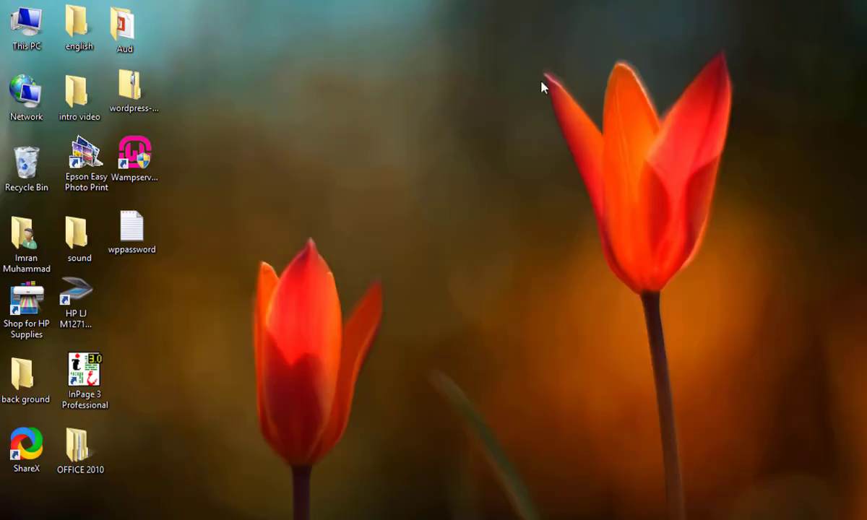
{"action": "left_click", "coordinate": [128, 89]}
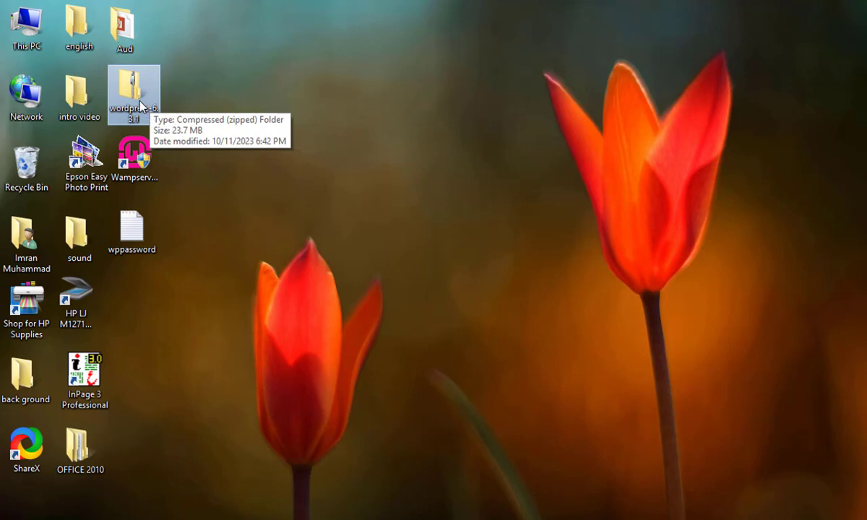
{"action": "double_click", "coordinate": [139, 105]}
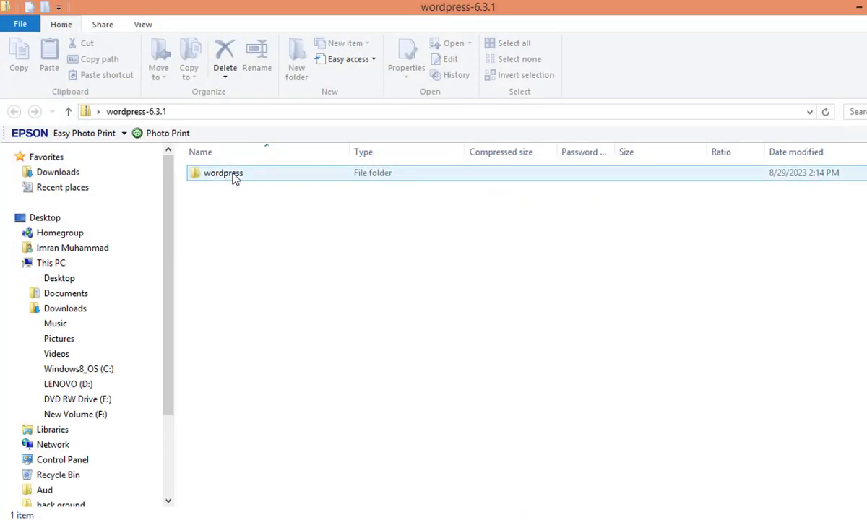
{"action": "double_click", "coordinate": [234, 174]}
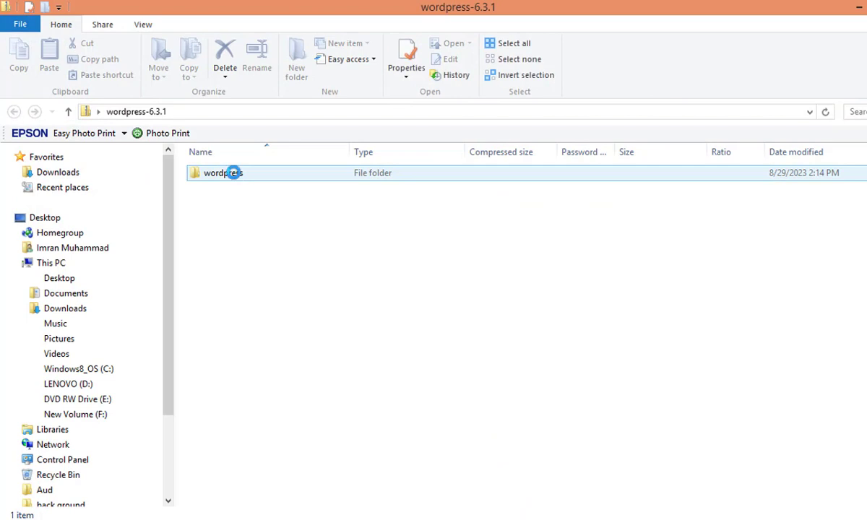
{"action": "right_click", "coordinate": [234, 173]}
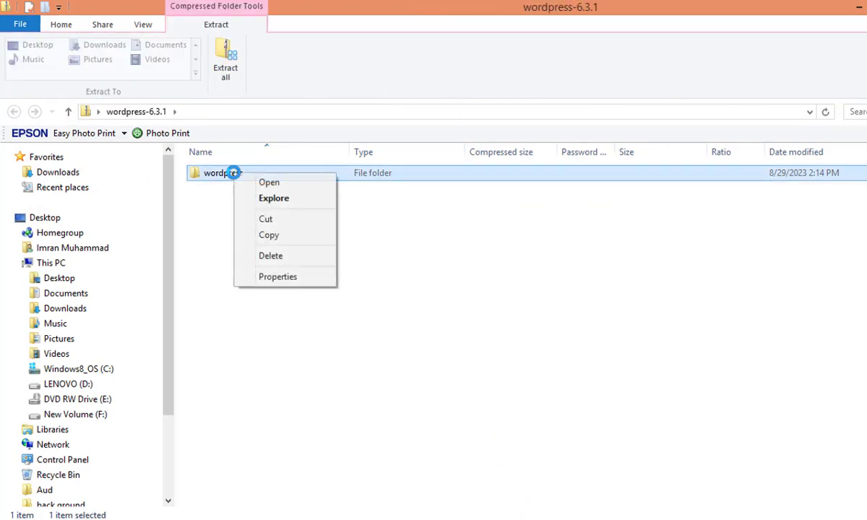
{"action": "left_click", "coordinate": [269, 235]}
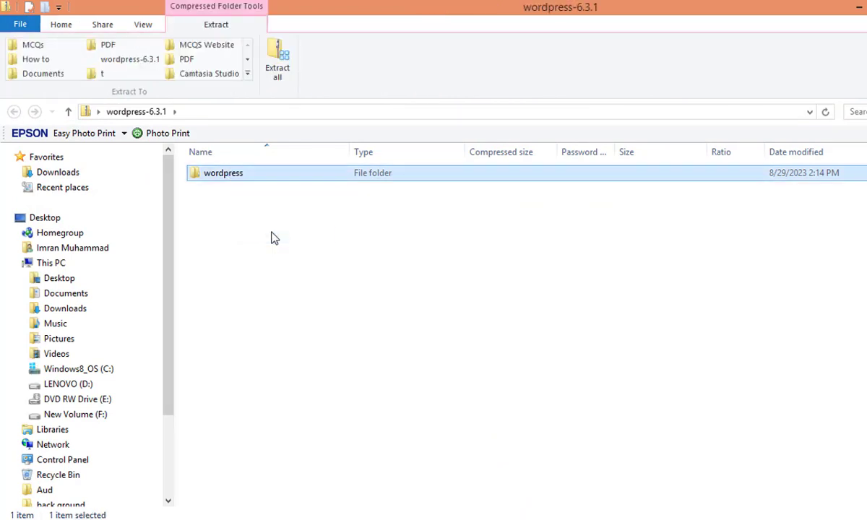
Paste the wordpress folder into C:\wamp64\www and return to the browser
{"action": "left_click", "coordinate": [715, 519]}
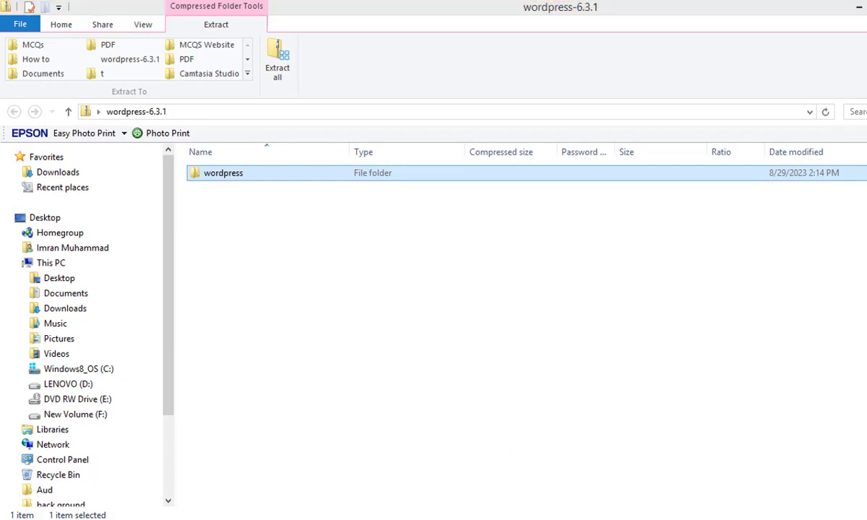
{"action": "left_click", "coordinate": [669, 487]}
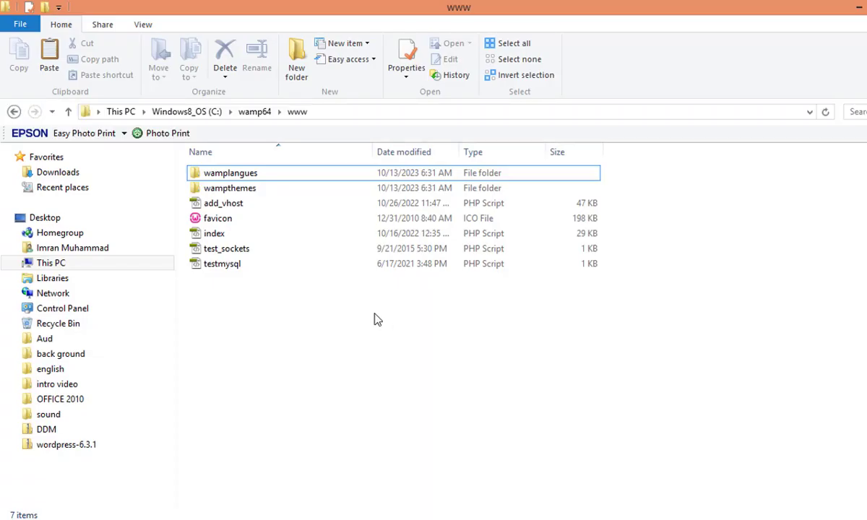
{"action": "right_click", "coordinate": [259, 320]}
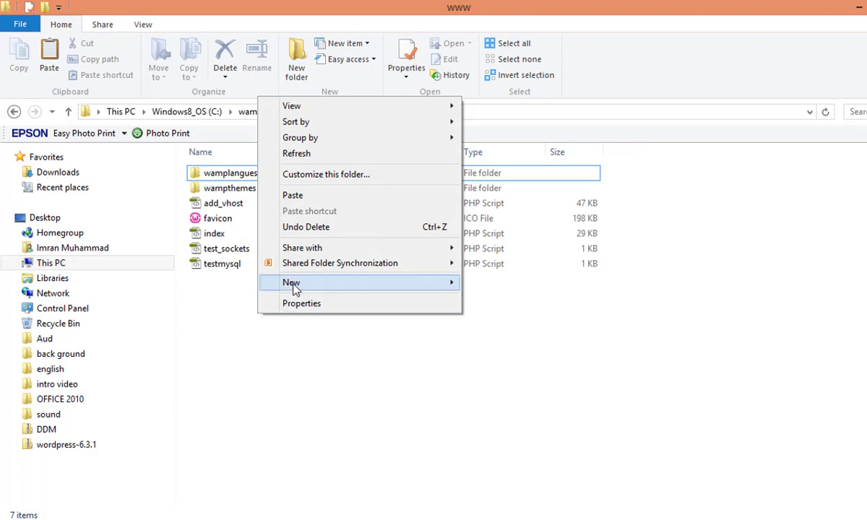
{"action": "left_click", "coordinate": [293, 196]}
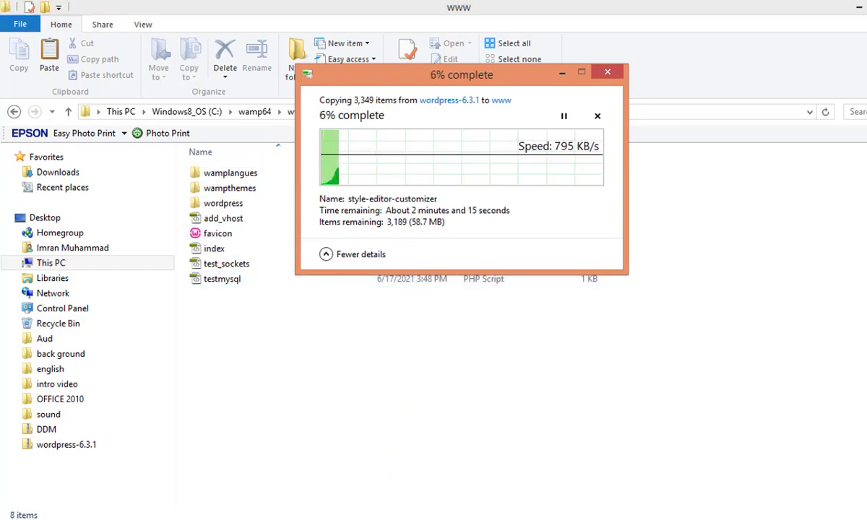
{"action": "left_click", "coordinate": [376, 519]}
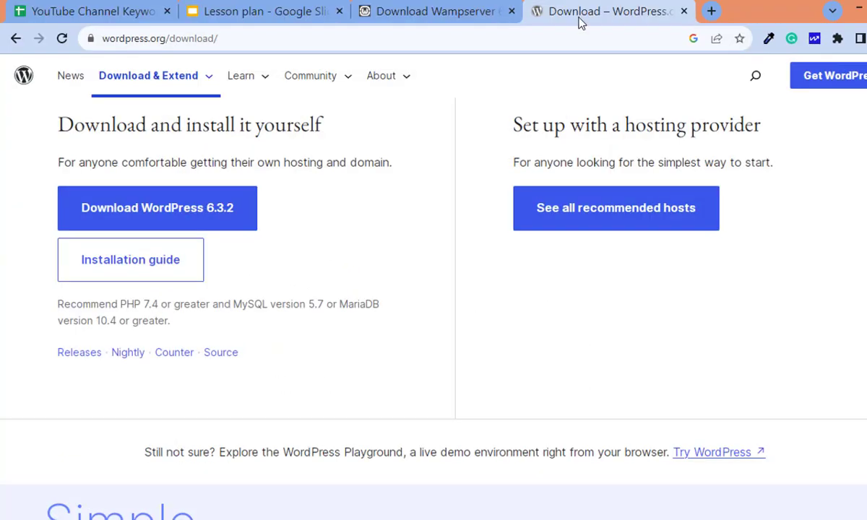
Load localhost in a new tab to show the WampServer homepage
{"action": "left_click", "coordinate": [712, 11]}
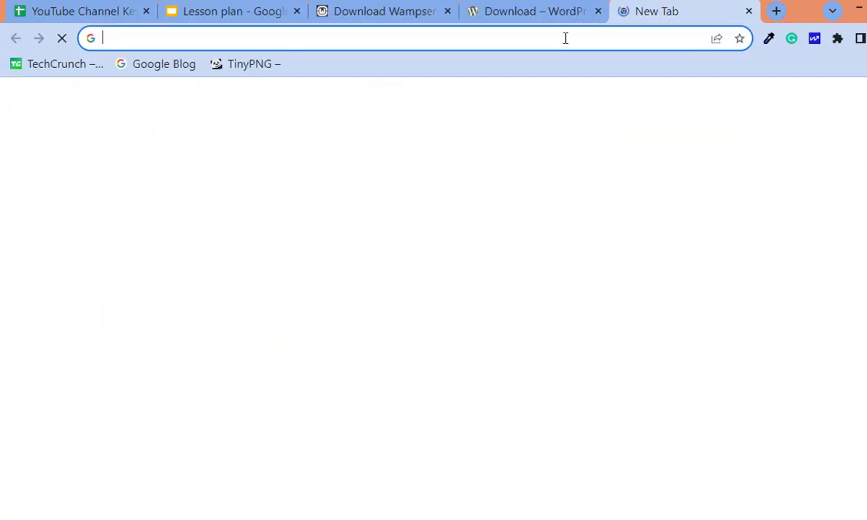
{"action": "type", "text": "loca"}
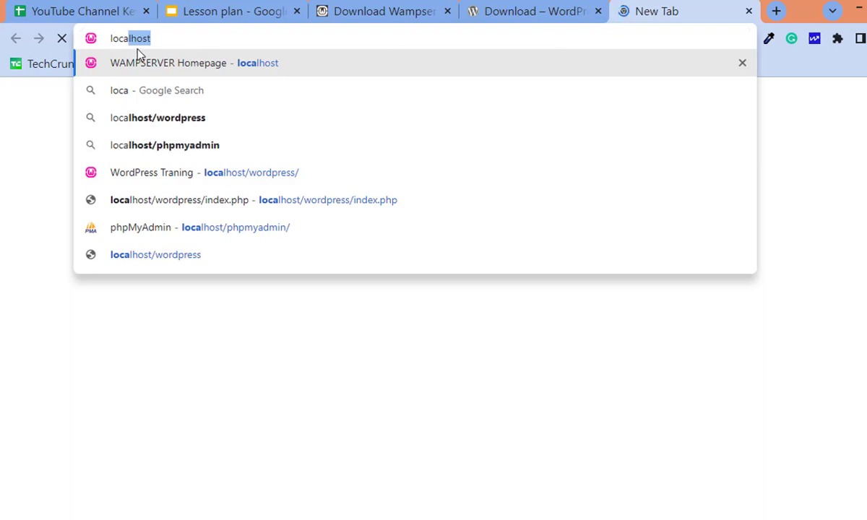
{"action": "type", "text": "lhost"}
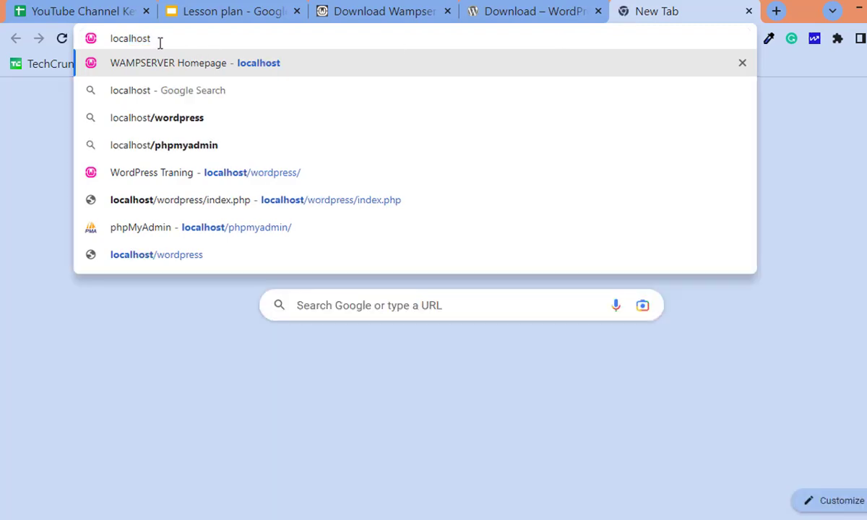
{"action": "double_click", "coordinate": [130, 40]}
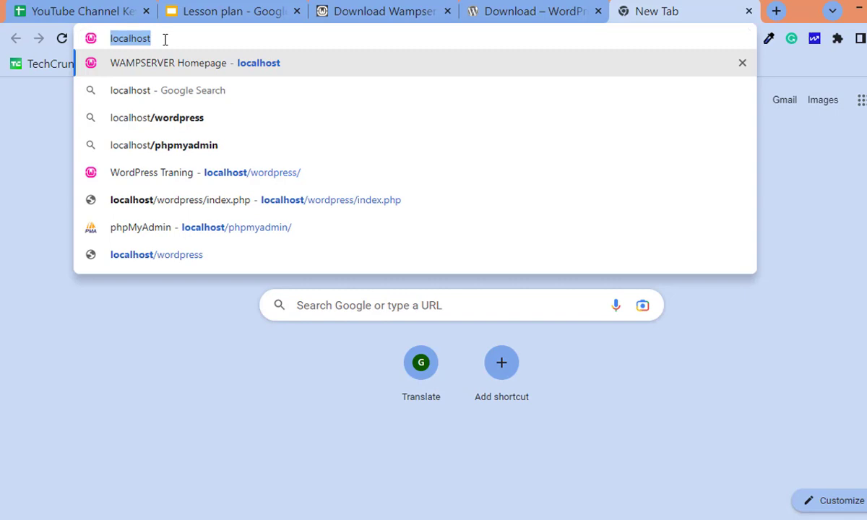
{"action": "key", "text": "Return"}
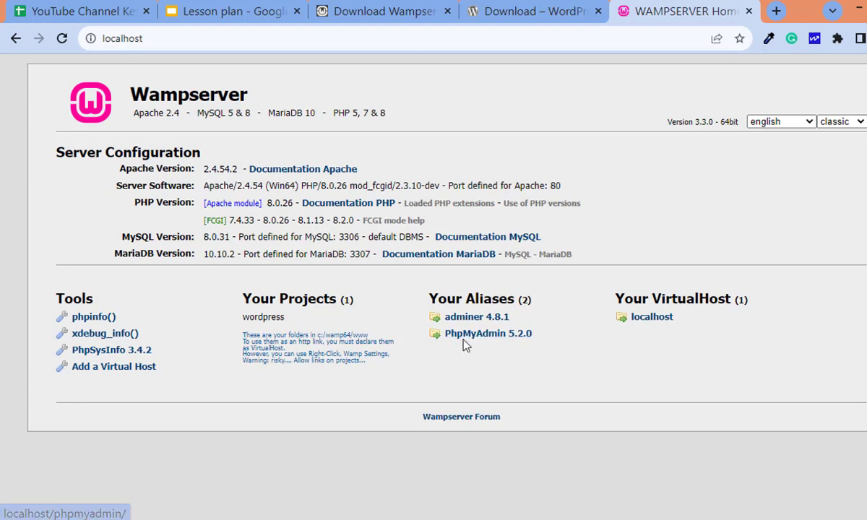
Log in to phpMyAdmin 5.2.0 as root using Chrome's saved password
{"action": "left_click", "coordinate": [511, 346]}
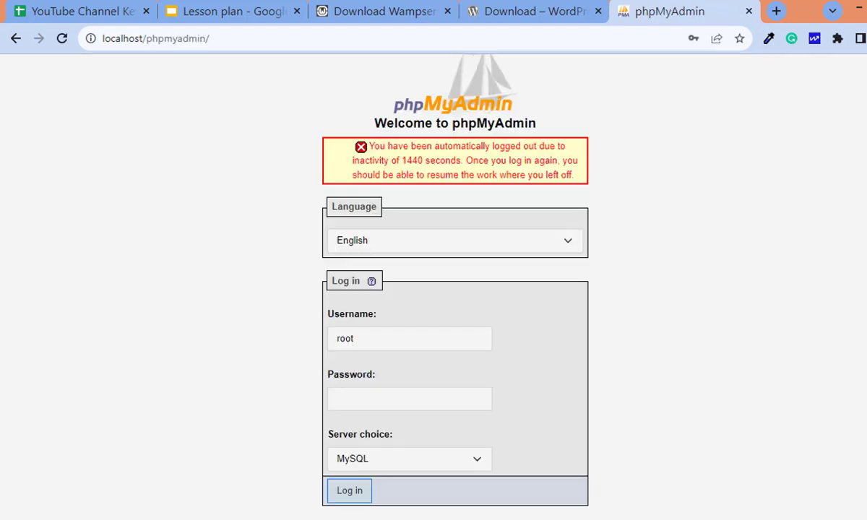
{"action": "left_click", "coordinate": [378, 335]}
{"action": "left_click_drag", "start_coordinate": [377, 334], "coordinate": [305, 343]}
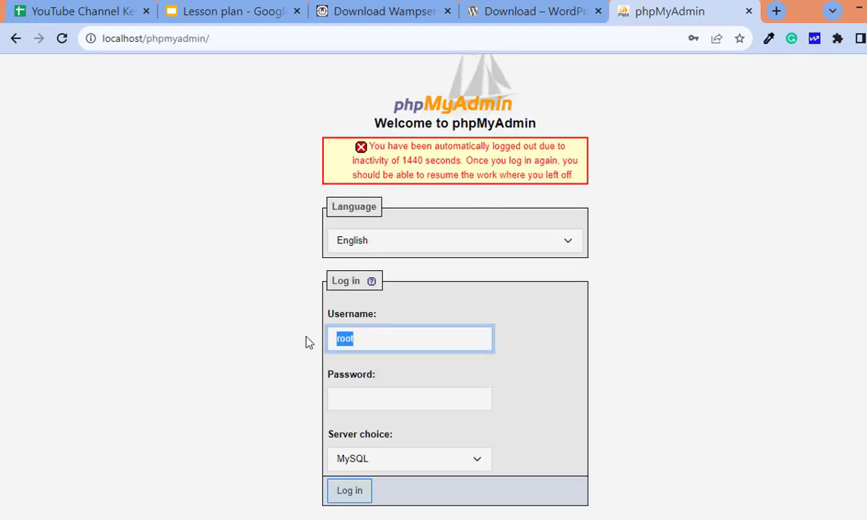
{"action": "left_click", "coordinate": [360, 399]}
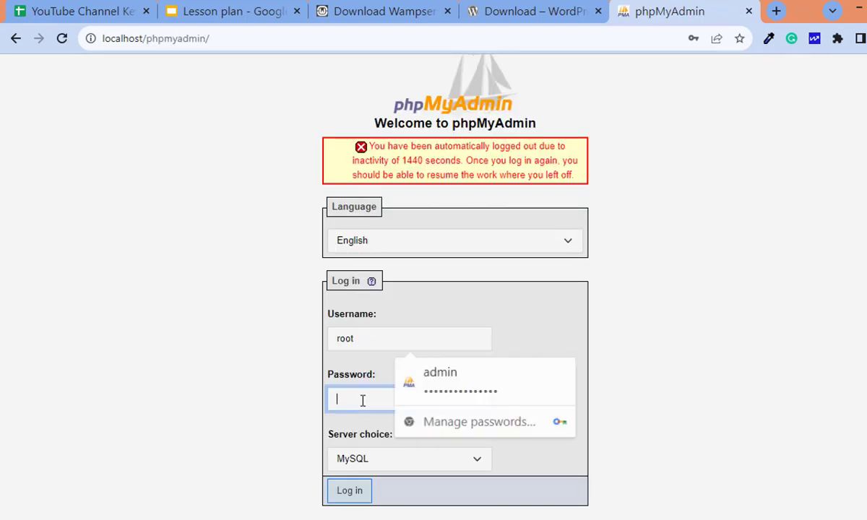
{"action": "left_click", "coordinate": [282, 423]}
{"action": "left_click", "coordinate": [349, 491]}
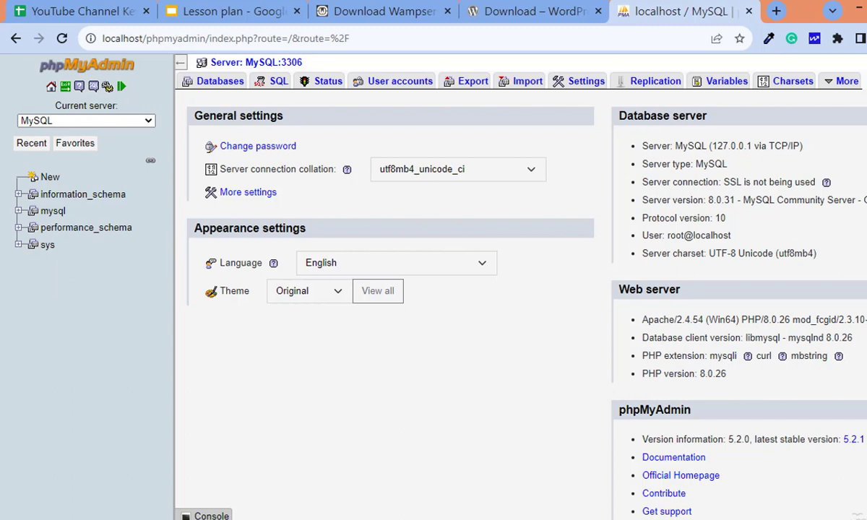
Create an empty database named 'wordpress' in phpMyAdmin, then start a new blank tab
{"action": "left_click", "coordinate": [195, 80]}
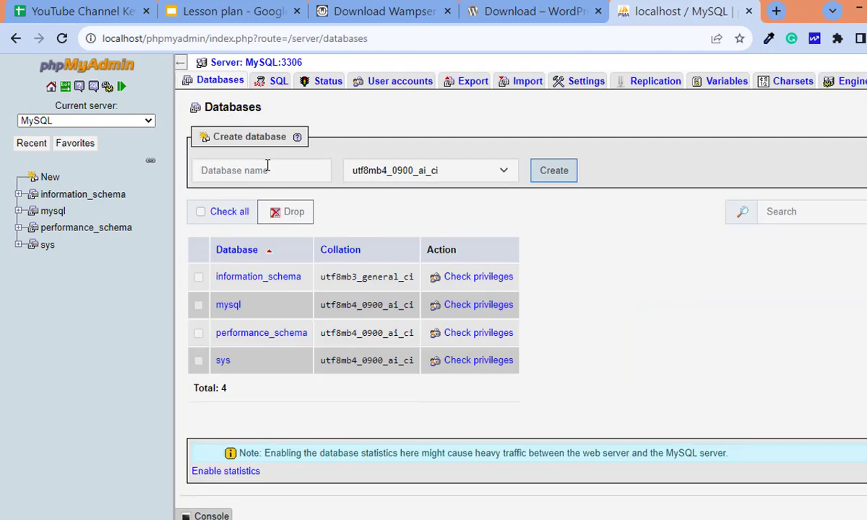
{"action": "left_click", "coordinate": [267, 170]}
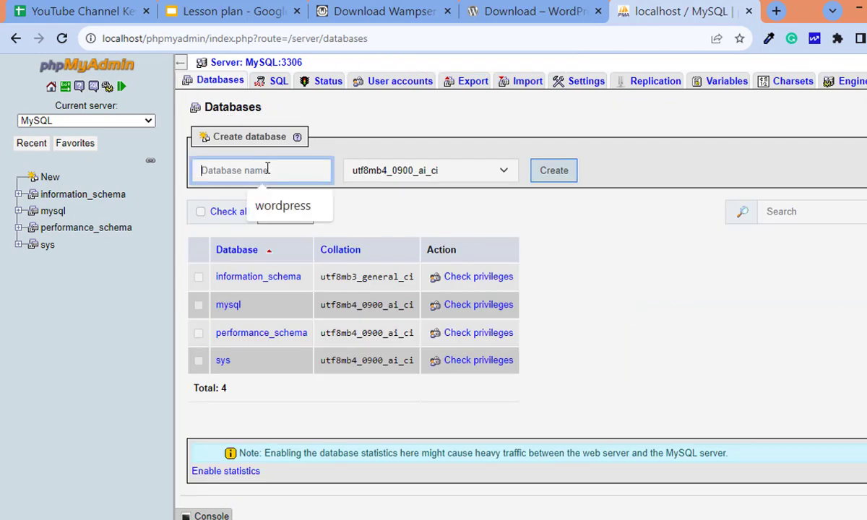
{"action": "left_click", "coordinate": [309, 210]}
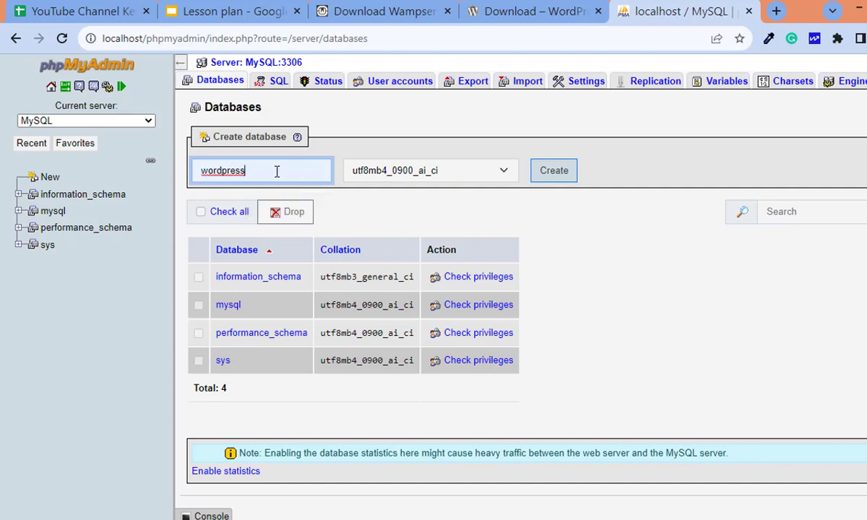
{"action": "left_click_drag", "start_coordinate": [260, 171], "coordinate": [180, 188]}
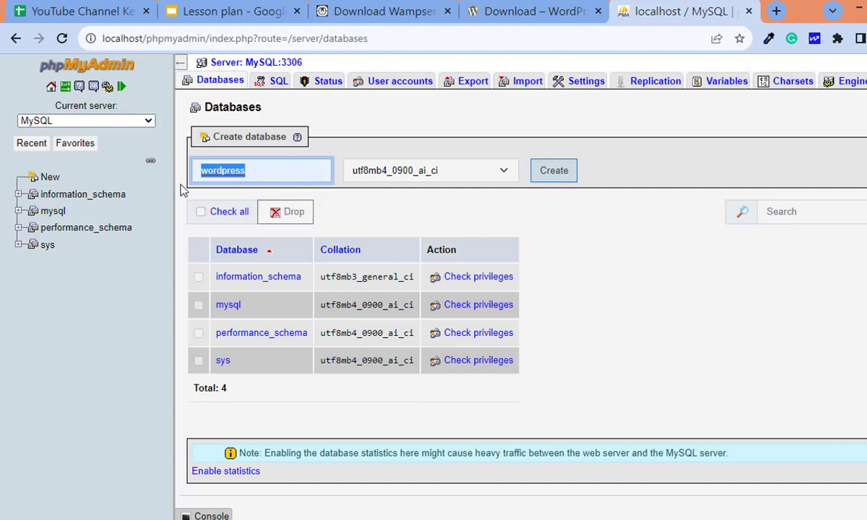
{"action": "left_click", "coordinate": [555, 174]}
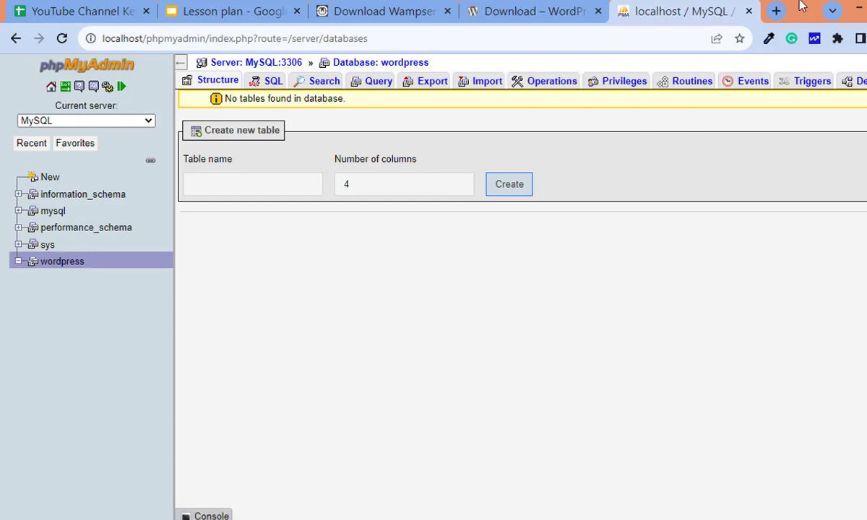
{"action": "left_click", "coordinate": [776, 11]}
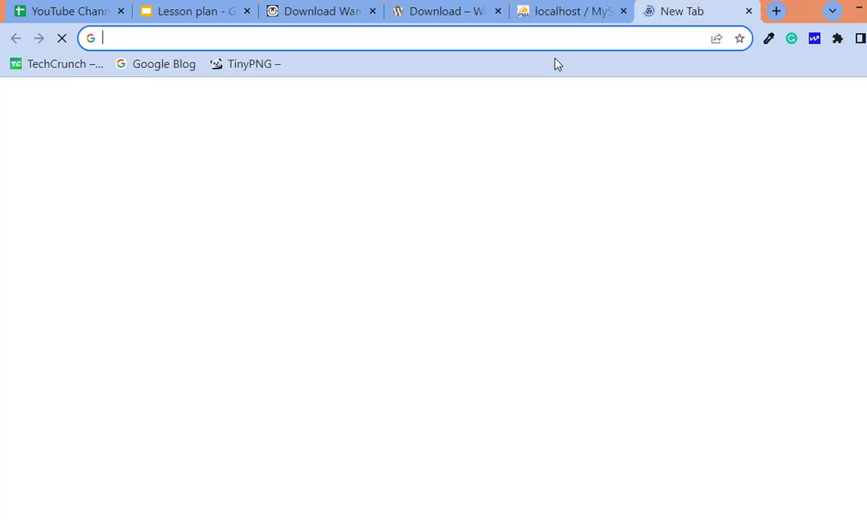
Go to localhost, then localhost/wordpress to reach the WordPress setup language page
{"action": "type", "text": "localhost"}
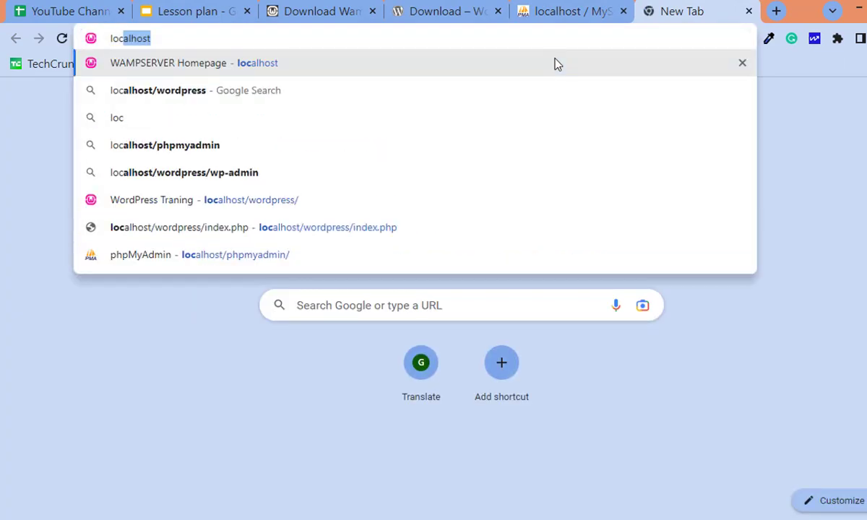
{"action": "key", "text": "Return"}
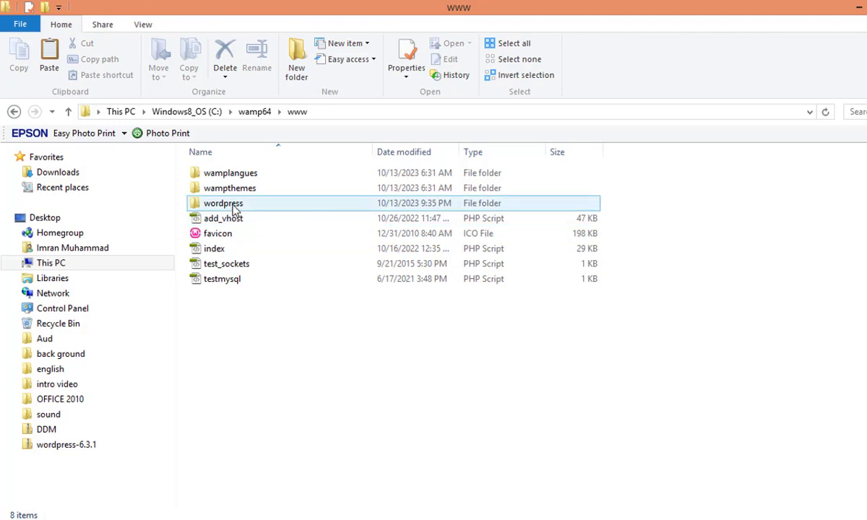
{"action": "left_click", "coordinate": [234, 205]}
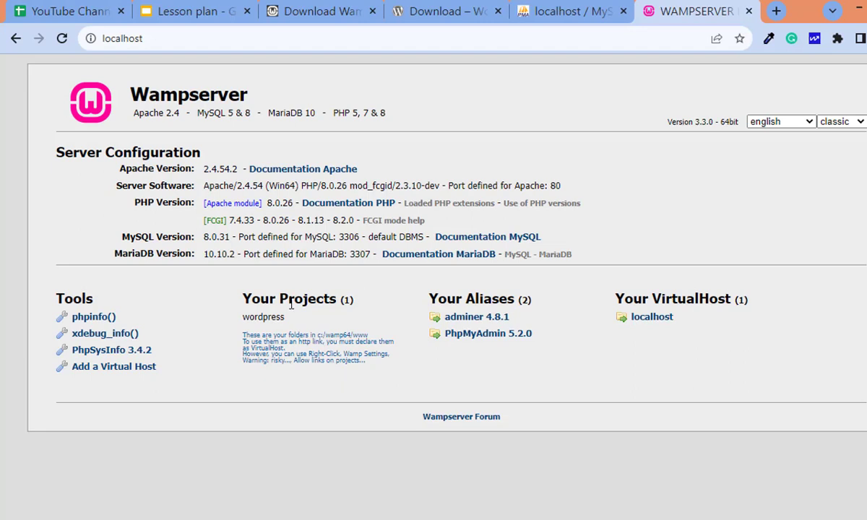
{"action": "left_click", "coordinate": [230, 38]}
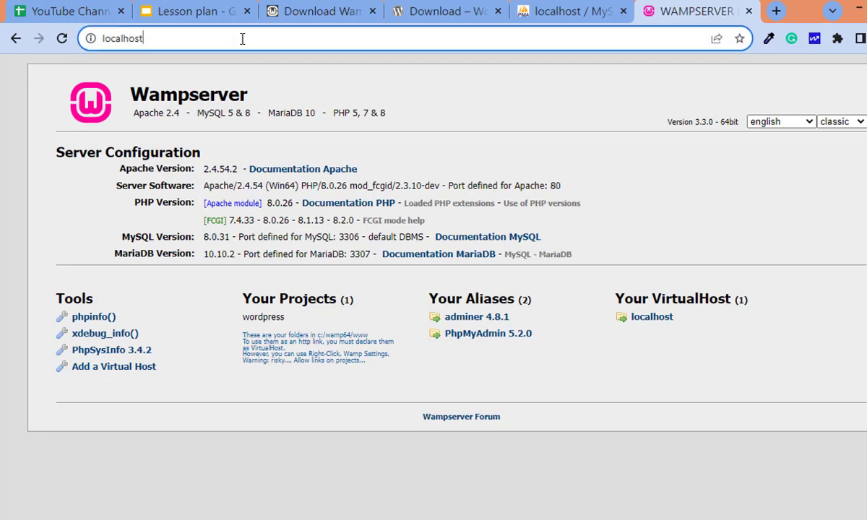
{"action": "type", "text": "/"}
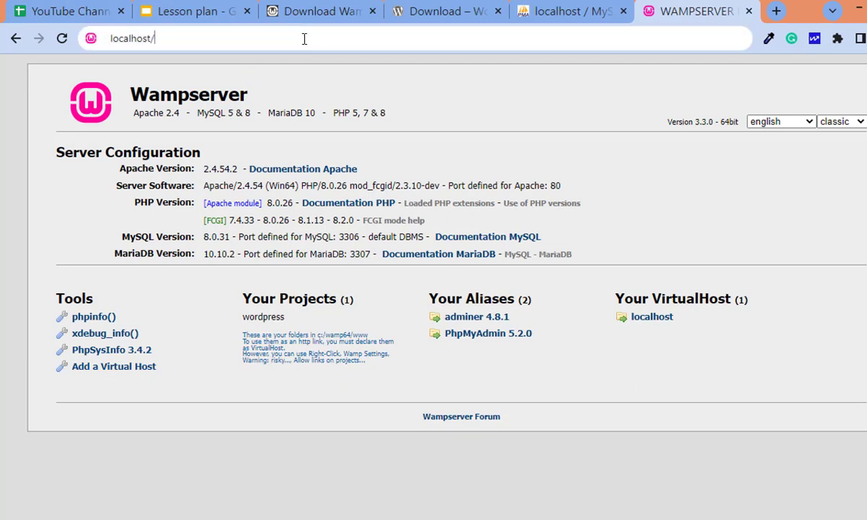
{"action": "type", "text": "word"}
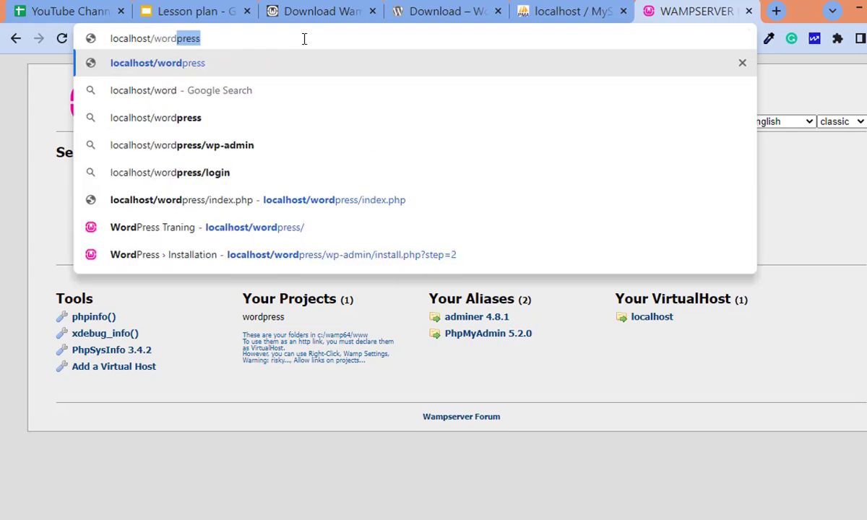
{"action": "key", "text": "Return"}
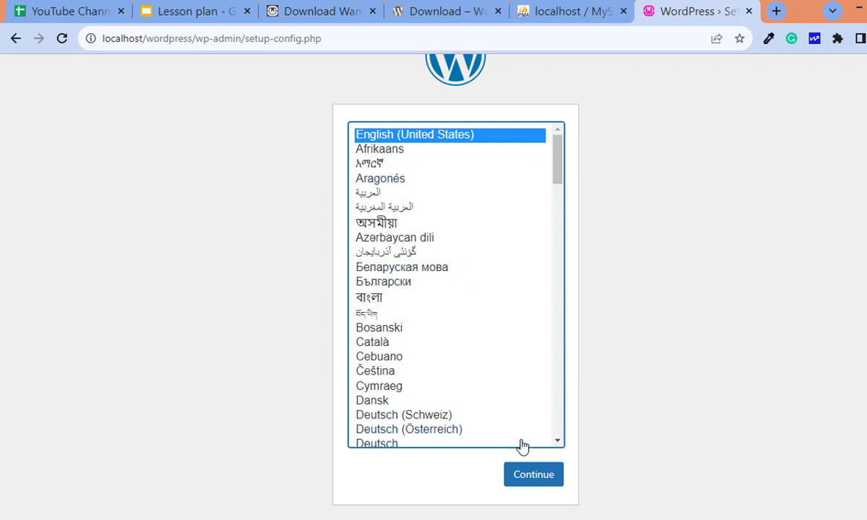
Continue in English (United States) and review the database requirements: name, username, password, host, table prefix
{"action": "left_click", "coordinate": [529, 481]}
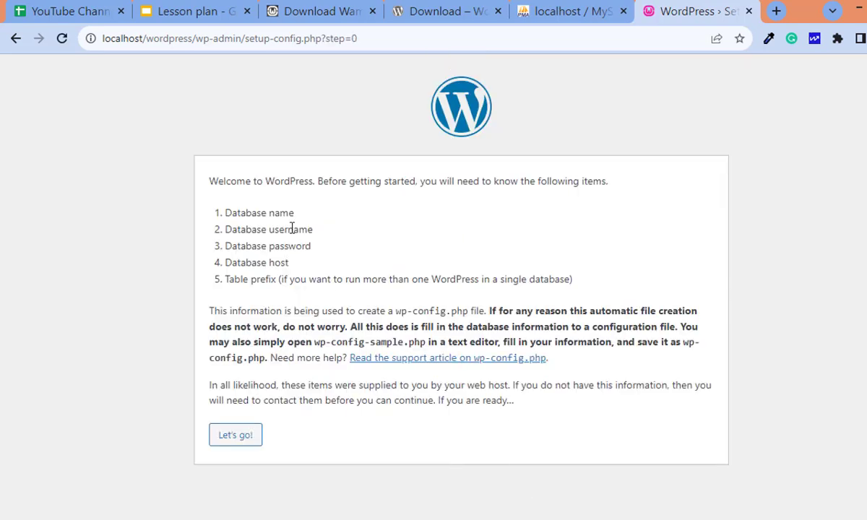
{"action": "left_click_drag", "start_coordinate": [292, 214], "coordinate": [226, 214]}
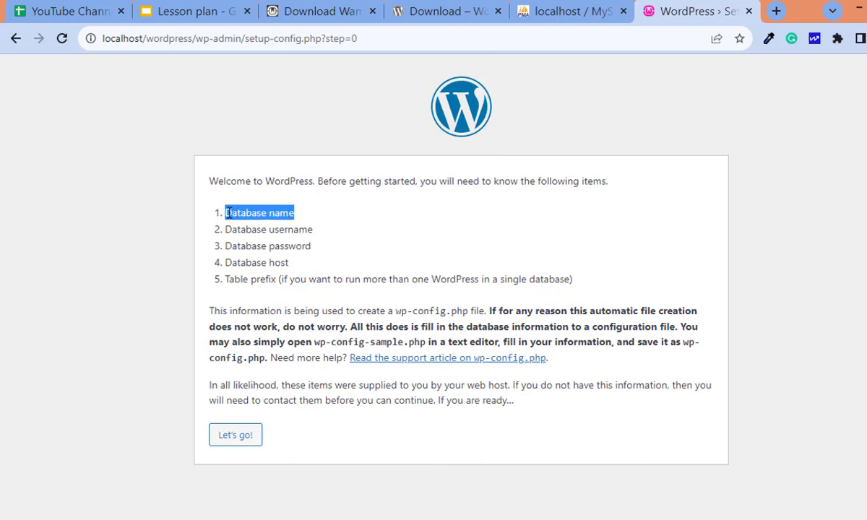
{"action": "left_click", "coordinate": [314, 230]}
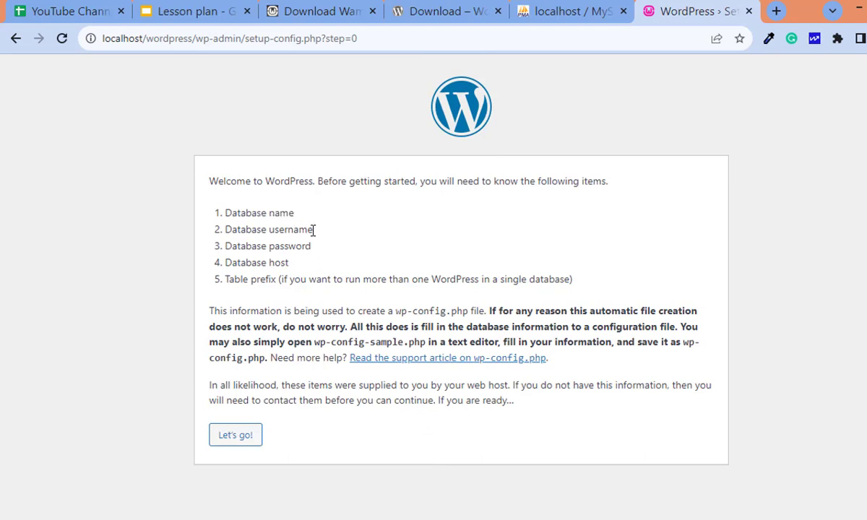
{"action": "left_click_drag", "start_coordinate": [313, 230], "coordinate": [225, 229]}
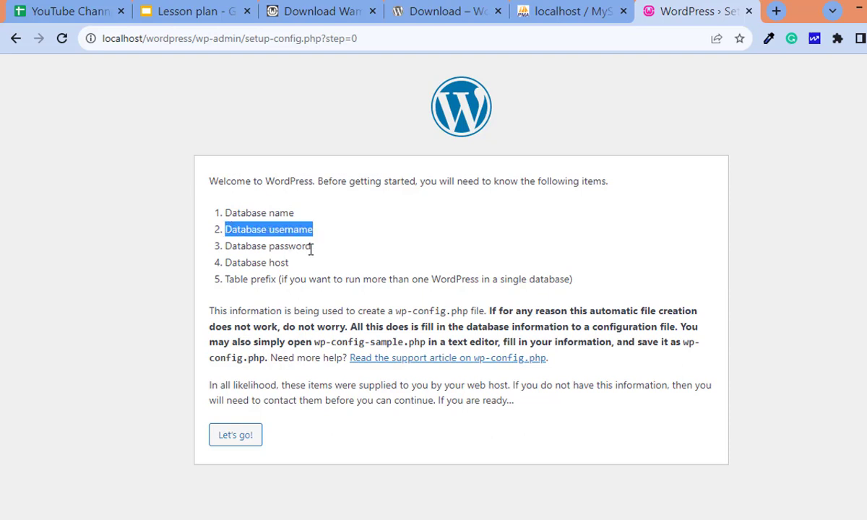
{"action": "left_click_drag", "start_coordinate": [311, 247], "coordinate": [222, 246]}
{"action": "left_click_drag", "start_coordinate": [290, 263], "coordinate": [224, 264]}
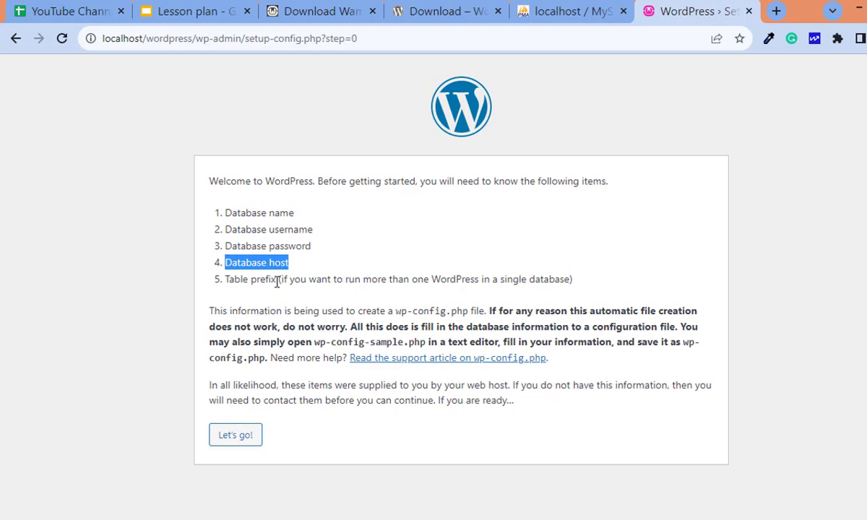
{"action": "left_click_drag", "start_coordinate": [277, 279], "coordinate": [216, 279]}
{"action": "left_click", "coordinate": [256, 214]}
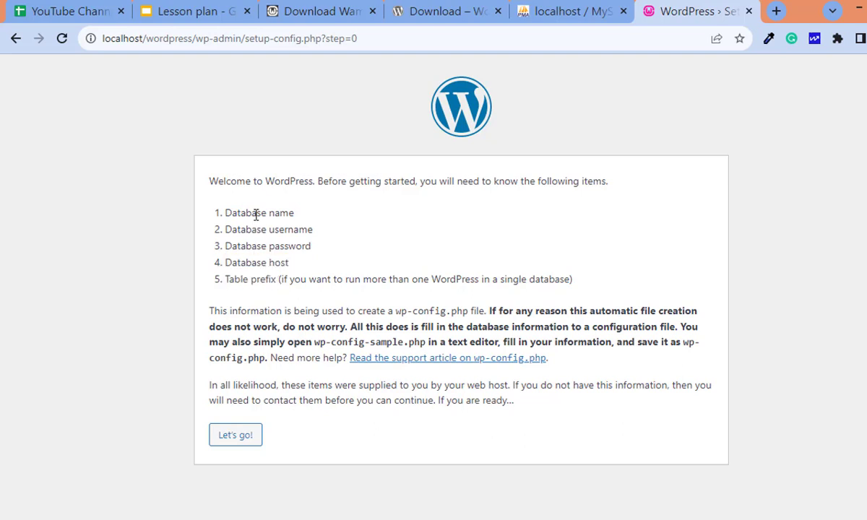
Check phpMyAdmin, then proceed with Let's go! to the database connection form
{"action": "left_click", "coordinate": [547, 6]}
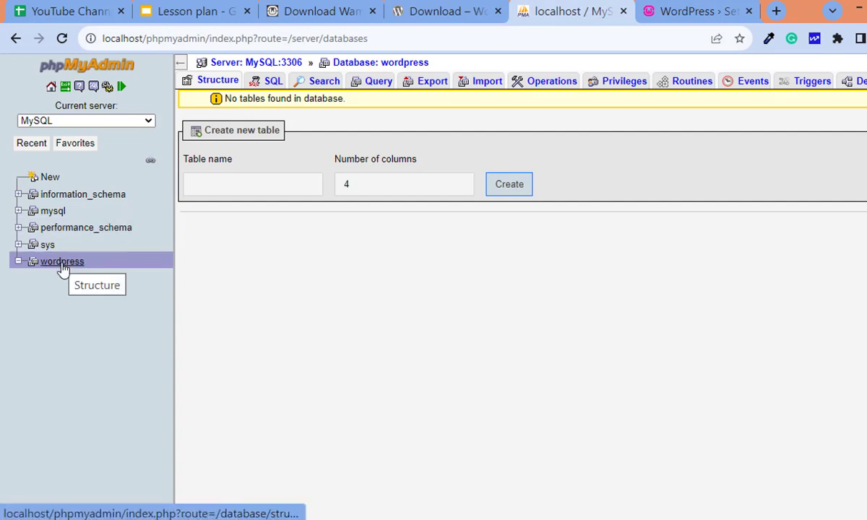
{"action": "left_click", "coordinate": [691, 11]}
{"action": "left_click", "coordinate": [233, 434]}
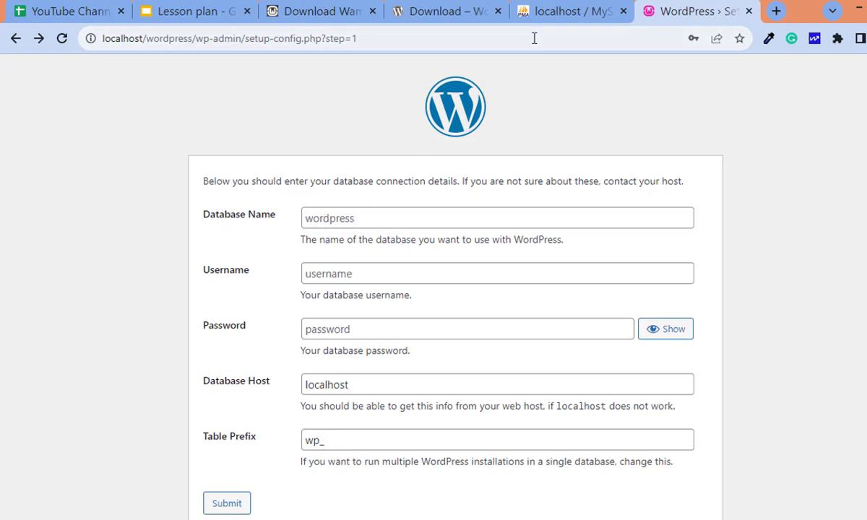
Enter database name 'wordpress' and username 'root', keep localhost and wp_, and submit
{"action": "left_click", "coordinate": [561, 9]}
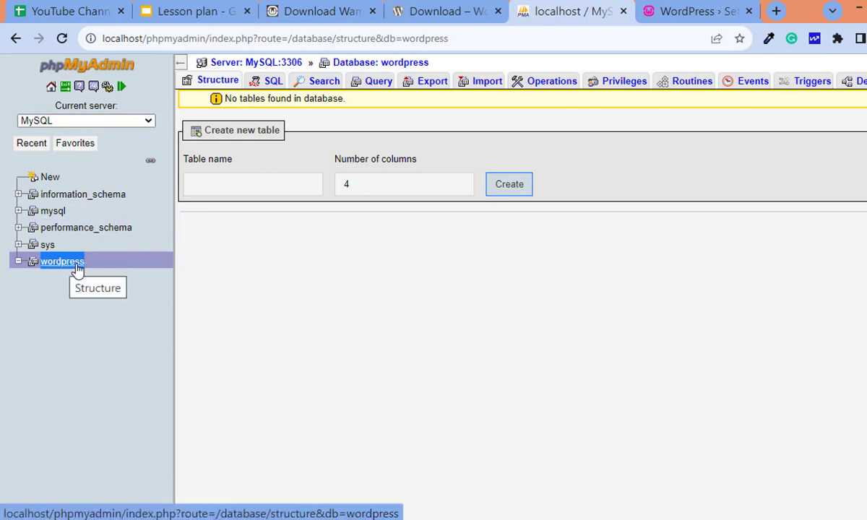
{"action": "left_click", "coordinate": [689, 9]}
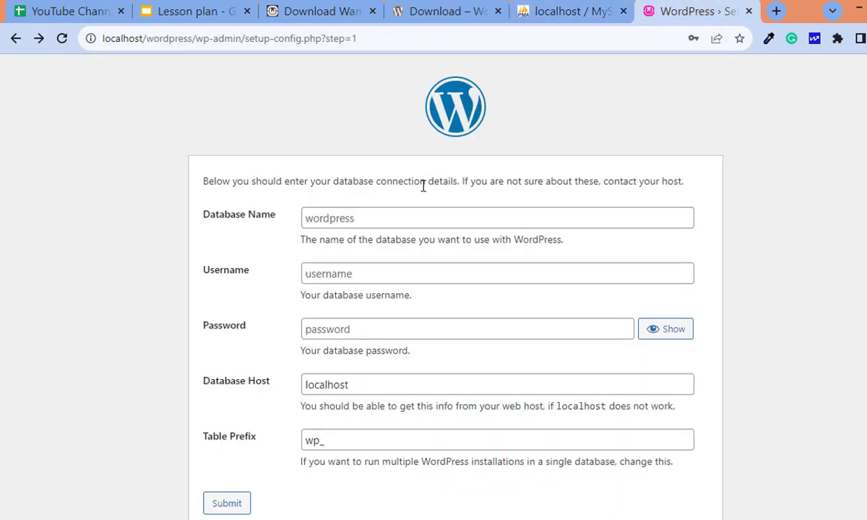
{"action": "left_click", "coordinate": [365, 218]}
{"action": "type", "text": "wordpress"}
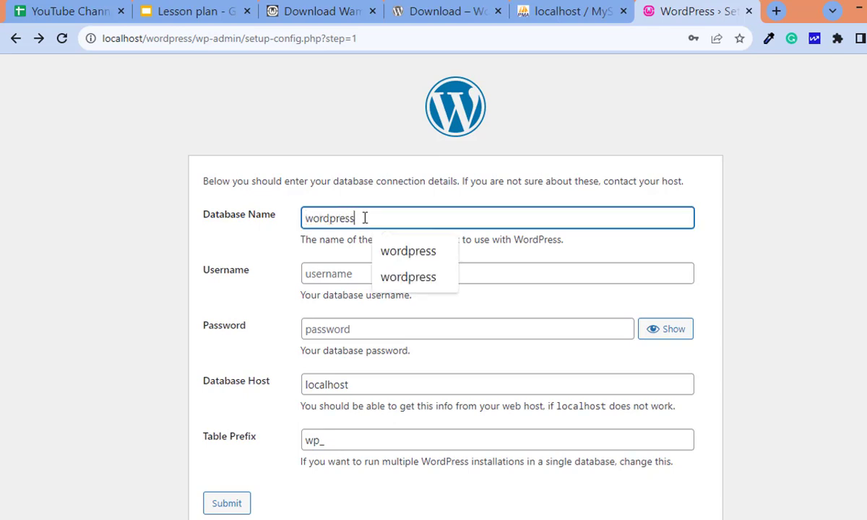
{"action": "left_click", "coordinate": [328, 272]}
{"action": "type", "text": "root"}
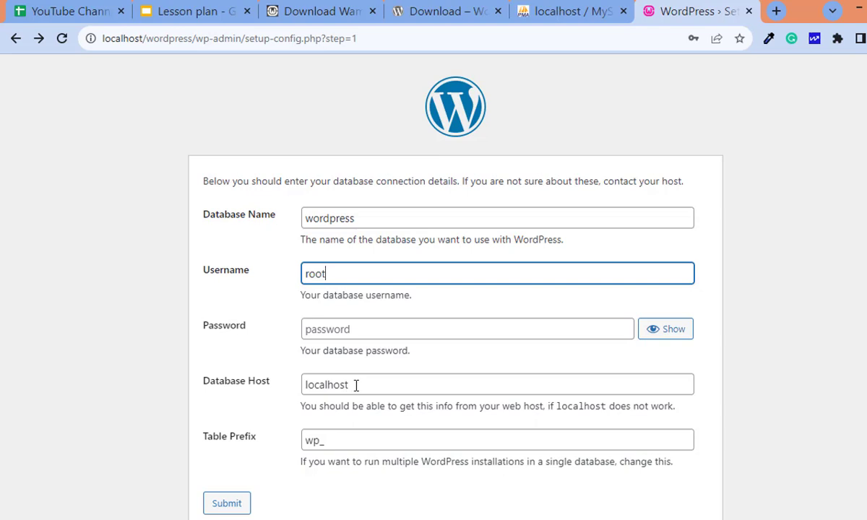
{"action": "left_click_drag", "start_coordinate": [323, 441], "coordinate": [302, 441]}
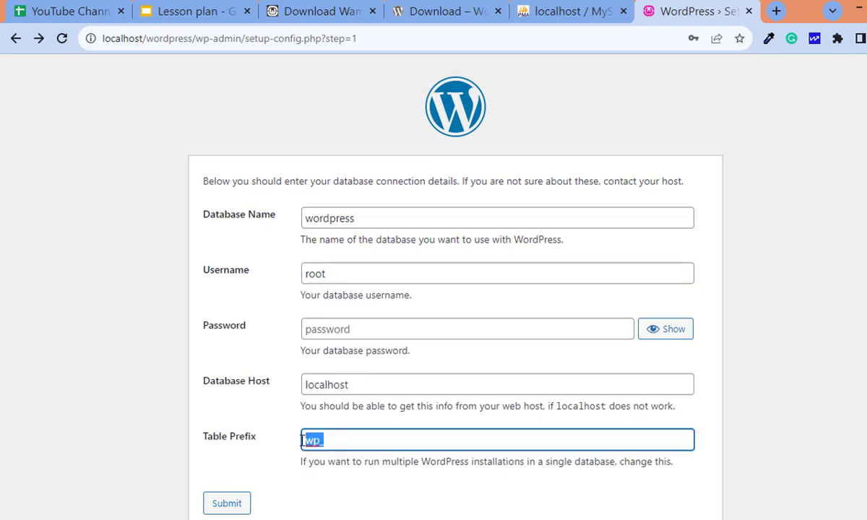
{"action": "left_click", "coordinate": [274, 446]}
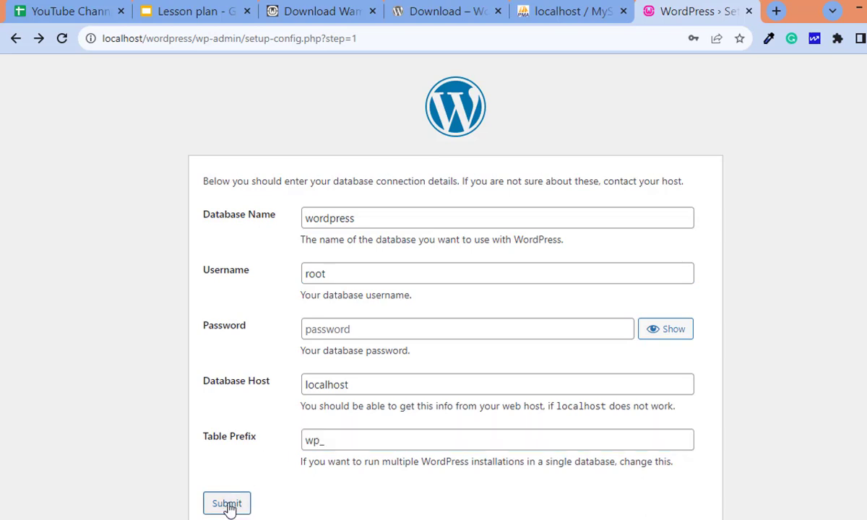
{"action": "left_click", "coordinate": [227, 504]}
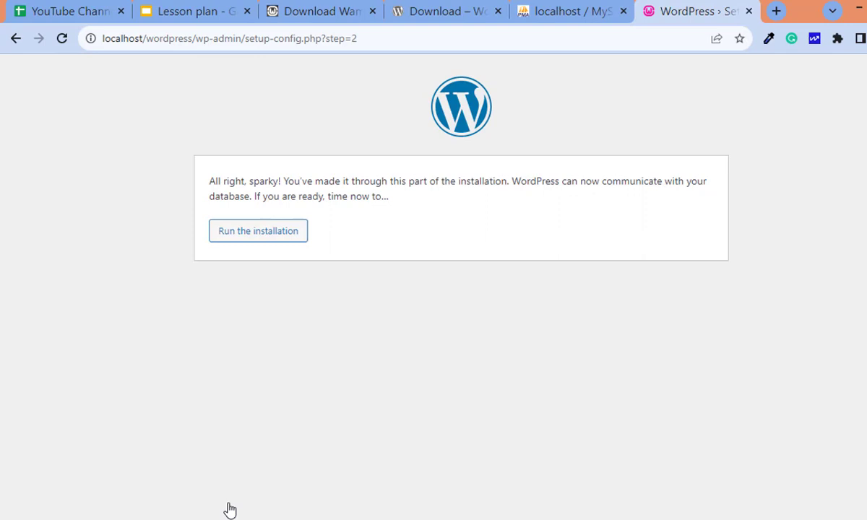
Start the install, set Site Title 'WordPress Traning' and username 'admin', and select the generated password
{"action": "left_click", "coordinate": [259, 247]}
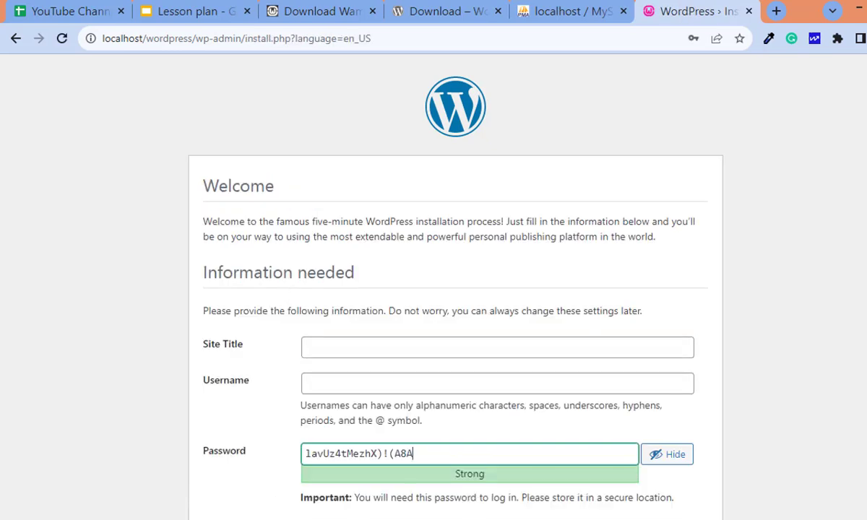
{"action": "scroll", "coordinate": [585, 280], "scroll_direction": "down", "scroll_amount": 3}
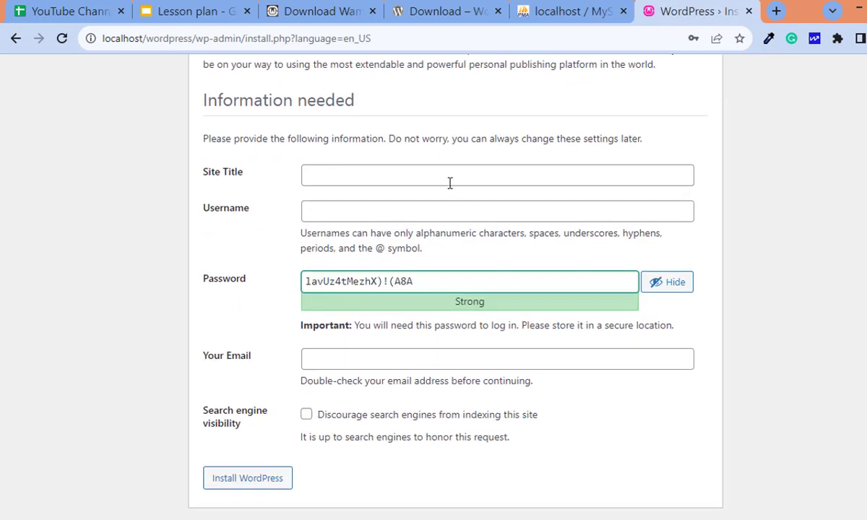
{"action": "left_click", "coordinate": [447, 179]}
{"action": "type", "text": "WordPress Traning"}
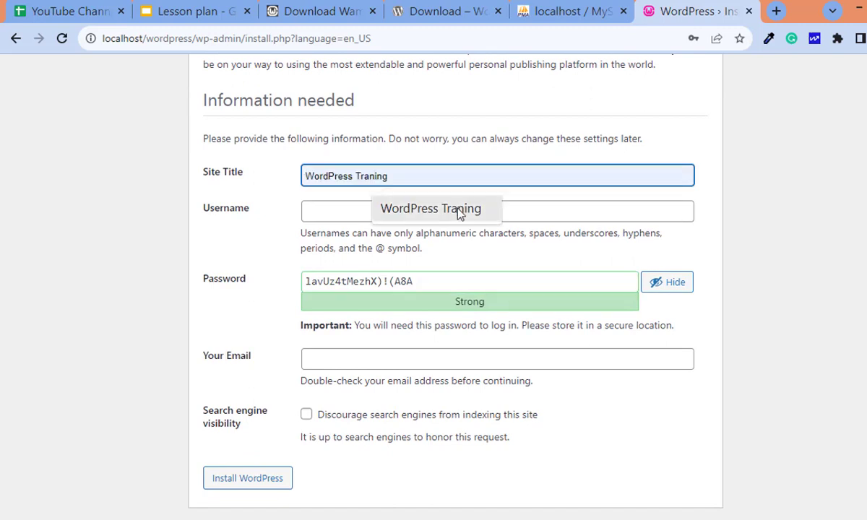
{"action": "left_click", "coordinate": [434, 209]}
{"action": "left_click", "coordinate": [402, 213]}
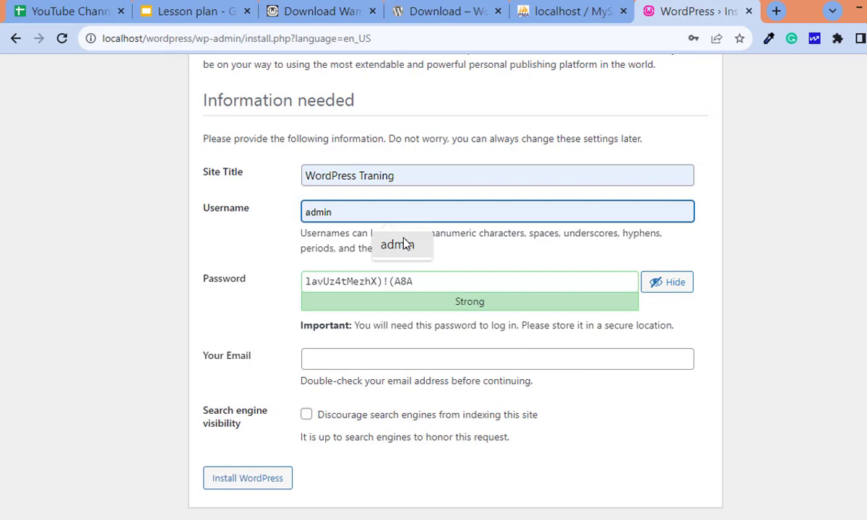
{"action": "left_click", "coordinate": [405, 244]}
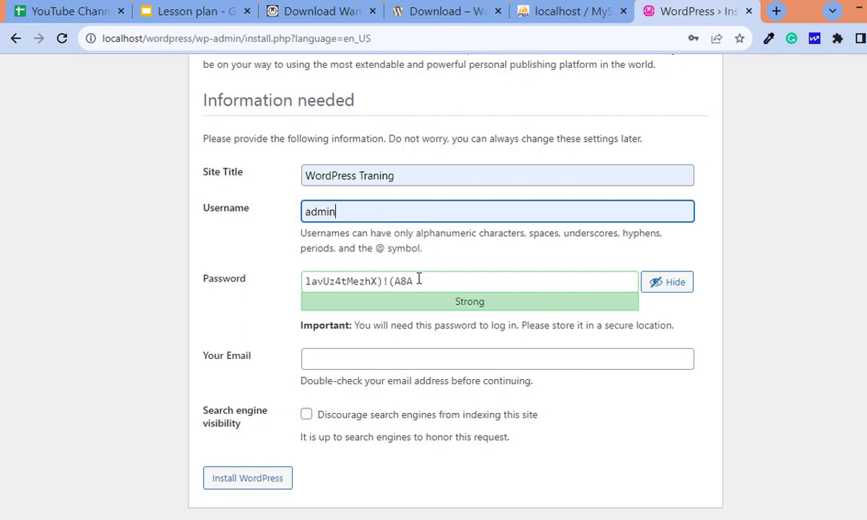
{"action": "left_click_drag", "start_coordinate": [419, 280], "coordinate": [303, 283]}
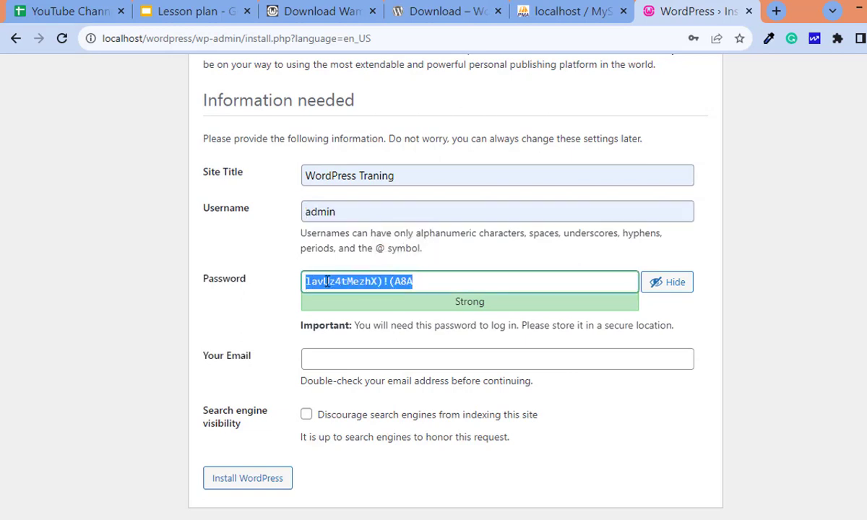
Copy the generated password into the wppassword Notepad note, then minimize Notepad
{"action": "right_click", "coordinate": [327, 282]}
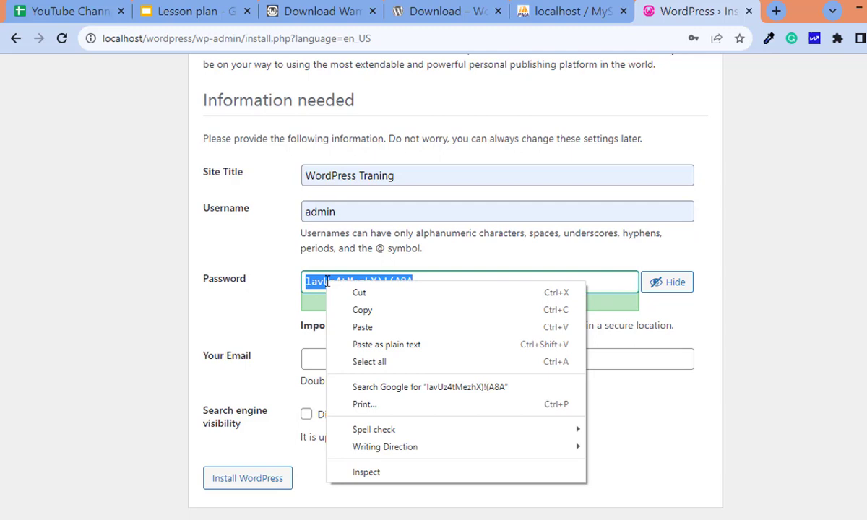
{"action": "left_click", "coordinate": [365, 309]}
{"action": "key", "text": "alt+Tab"}
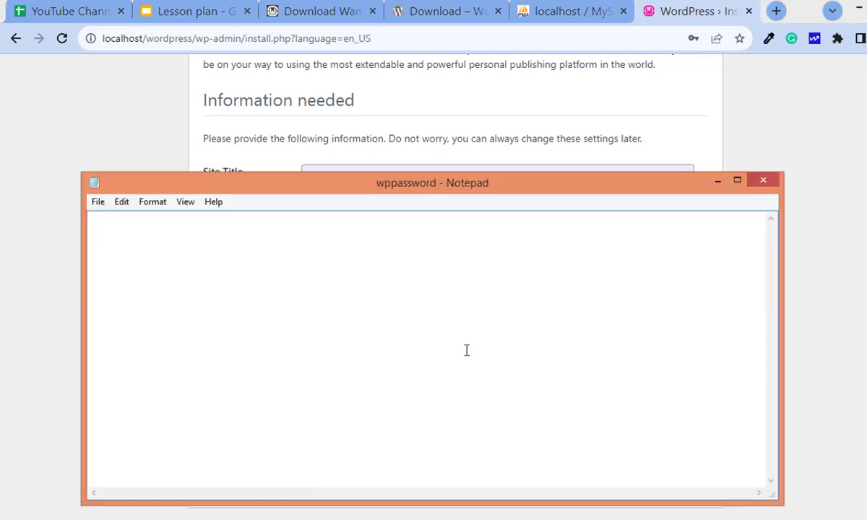
{"action": "key", "text": "ctrl+v"}
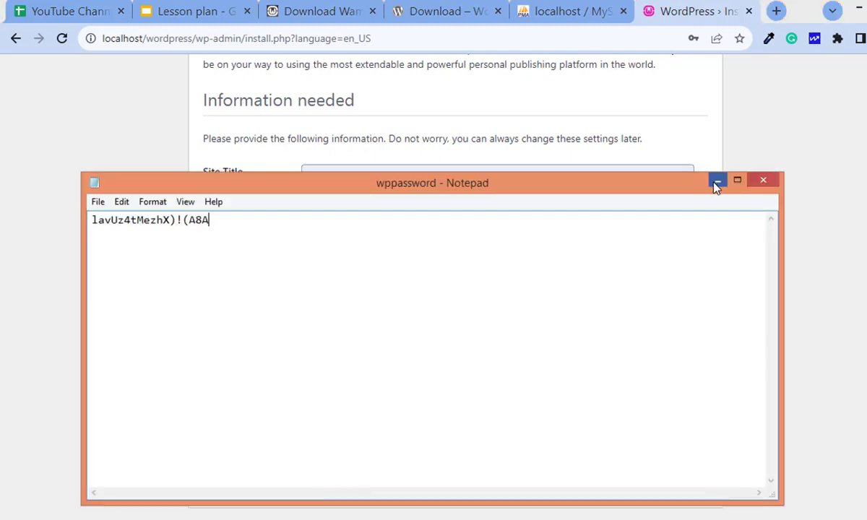
{"action": "left_click", "coordinate": [718, 180]}
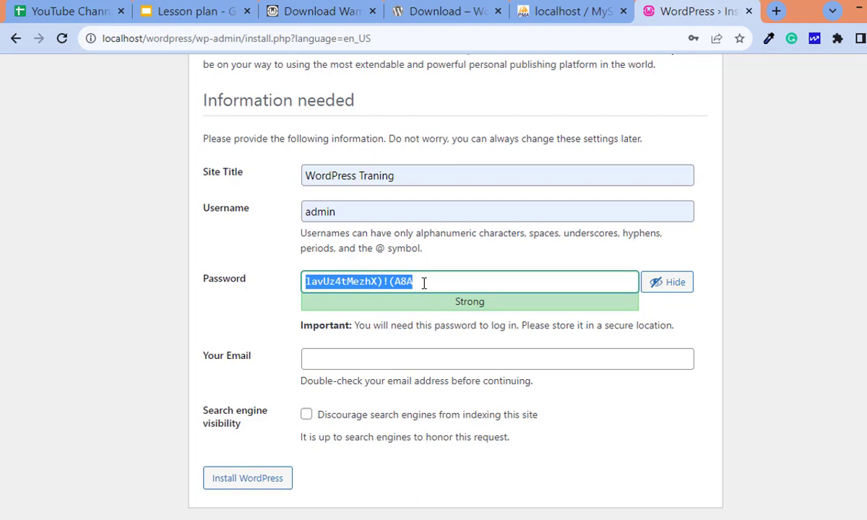
Fill in the admin e-mail from the autocomplete suggestion and install WordPress
{"action": "left_click", "coordinate": [362, 360]}
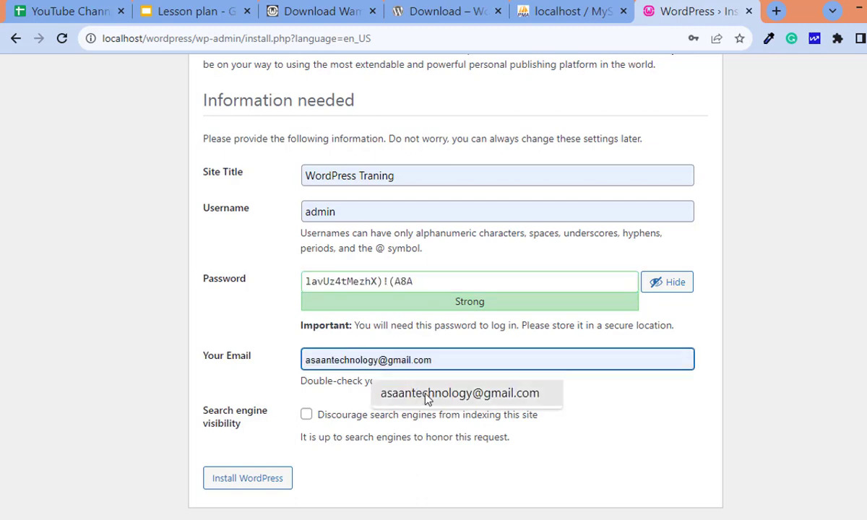
{"action": "left_click", "coordinate": [427, 394]}
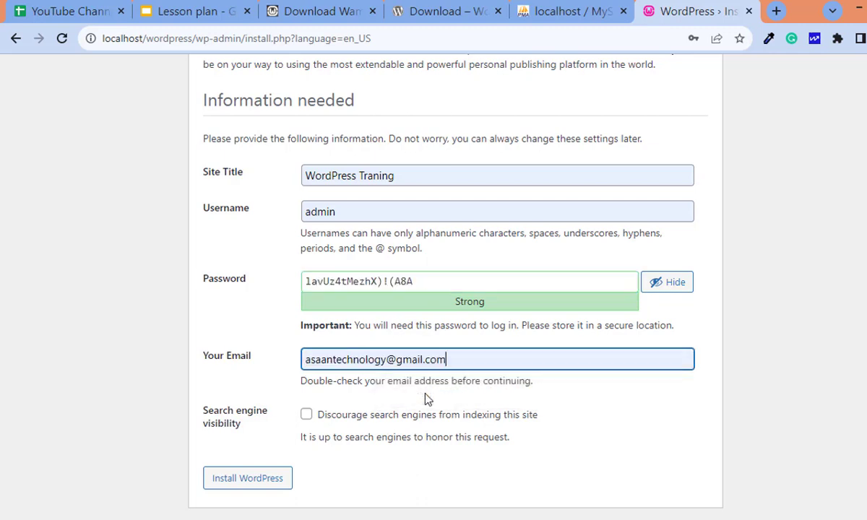
{"action": "left_click", "coordinate": [270, 480]}
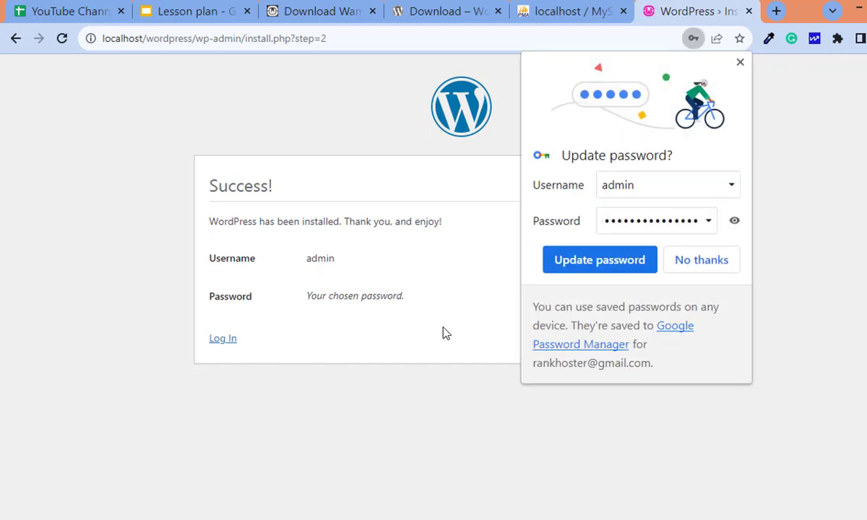
Dismiss the browser's password prompt and go to the WordPress login page
{"action": "left_click_drag", "start_coordinate": [210, 187], "coordinate": [293, 196]}
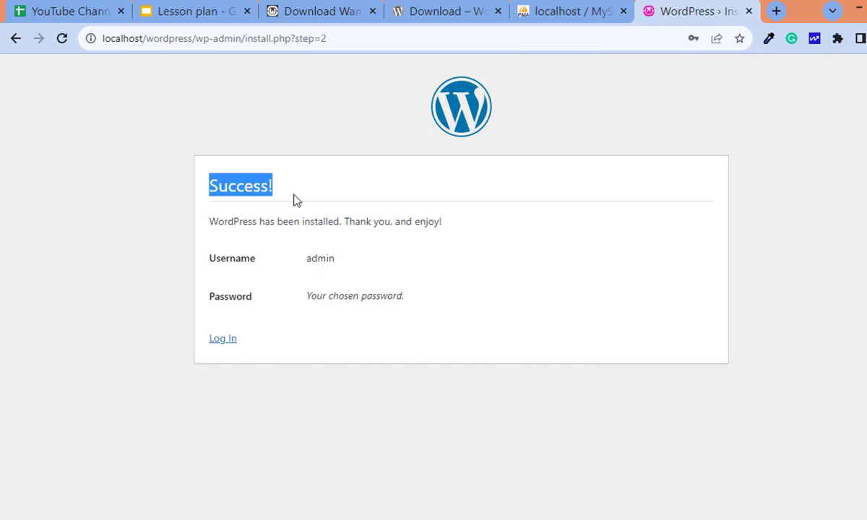
{"action": "left_click", "coordinate": [228, 188]}
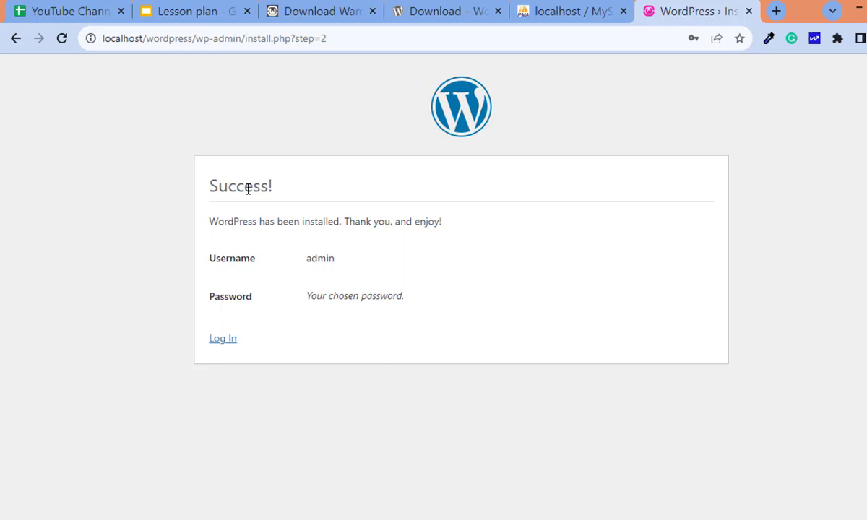
{"action": "left_click", "coordinate": [223, 339]}
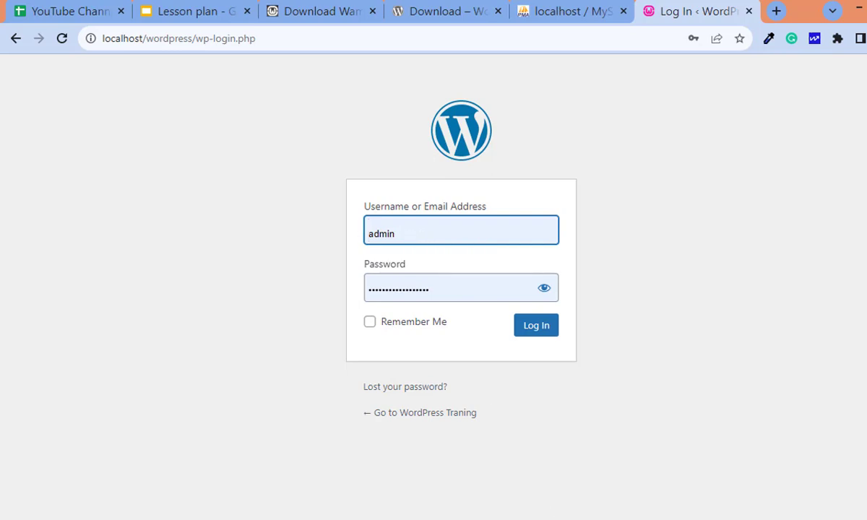
Paste the password stored in the wppassword note into the login form and log in as admin
{"action": "left_click", "coordinate": [569, 519]}
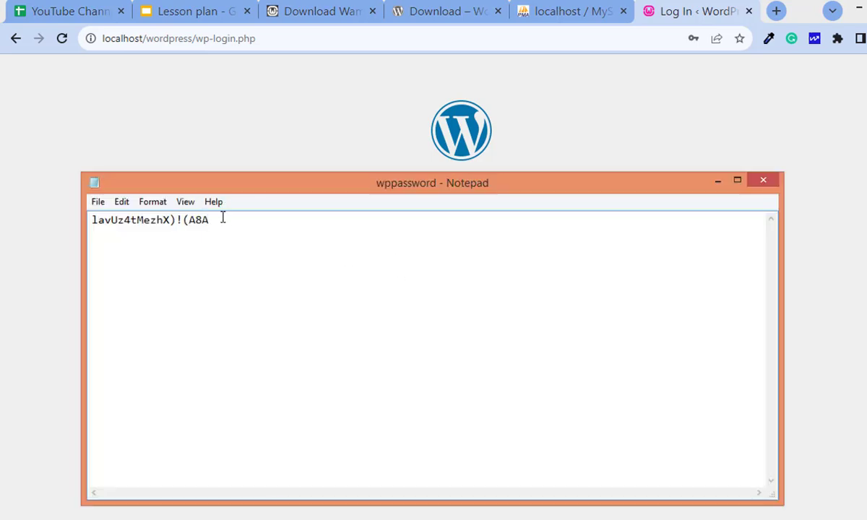
{"action": "left_click_drag", "start_coordinate": [211, 220], "coordinate": [75, 217]}
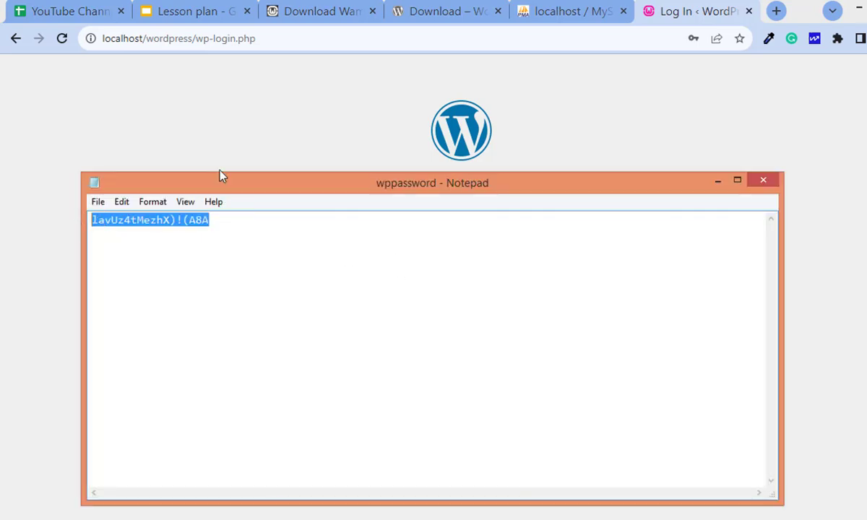
{"action": "left_click", "coordinate": [223, 145]}
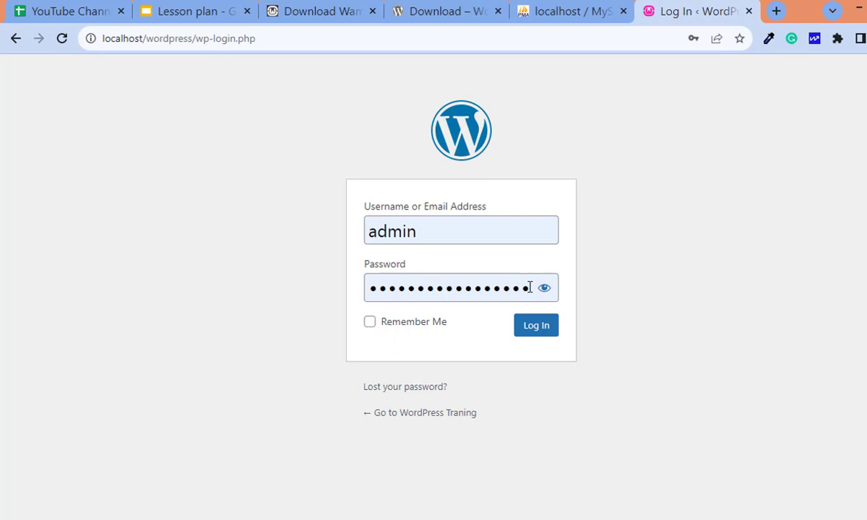
{"action": "left_click_drag", "start_coordinate": [534, 287], "coordinate": [317, 288]}
{"action": "key", "text": "ctrl+v"}
{"action": "key", "text": "Return"}
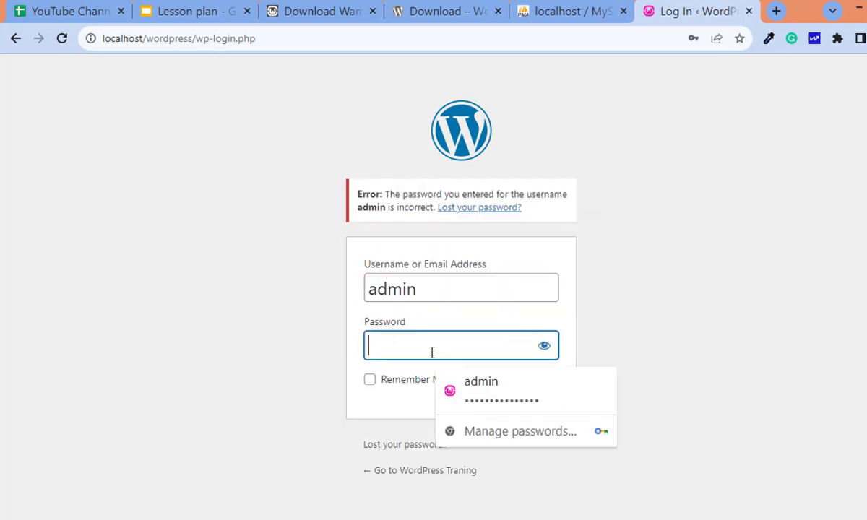
{"action": "key", "text": "ctrl+v"}
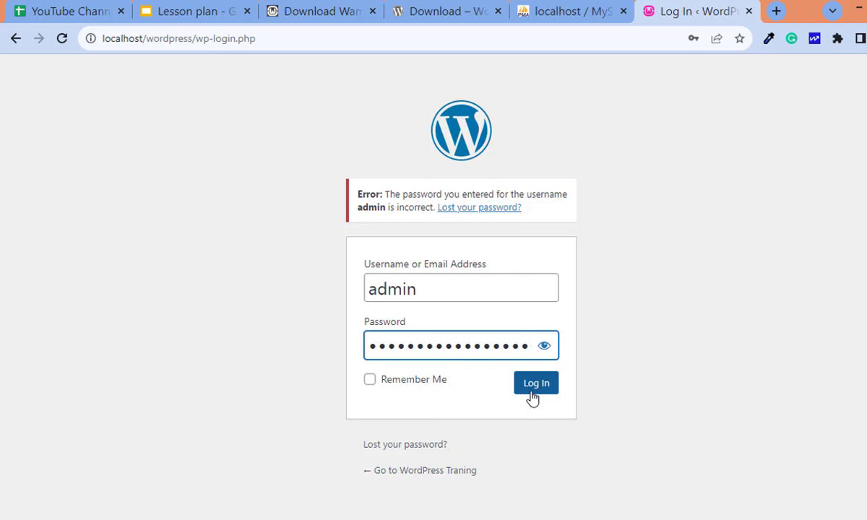
{"action": "left_click", "coordinate": [535, 386]}
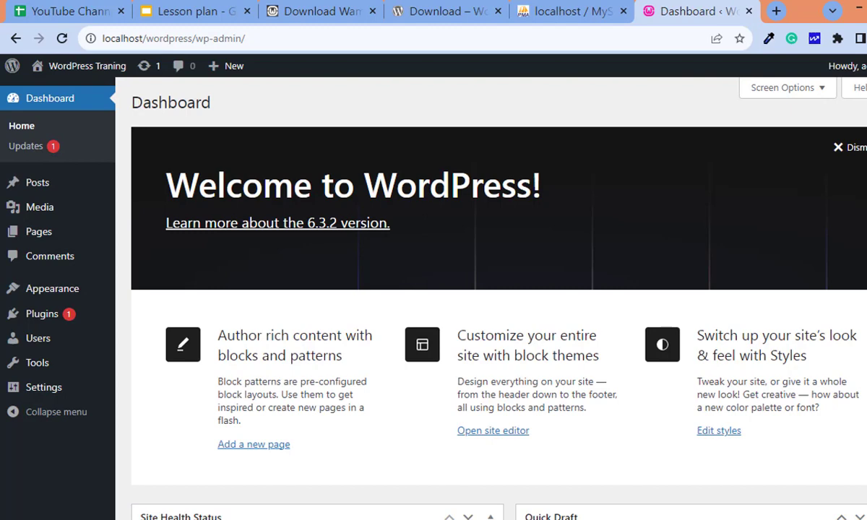
Dismiss the Welcome to WordPress panel, view the site's front page tab, then return to the Dashboard
{"action": "left_click", "coordinate": [844, 146]}
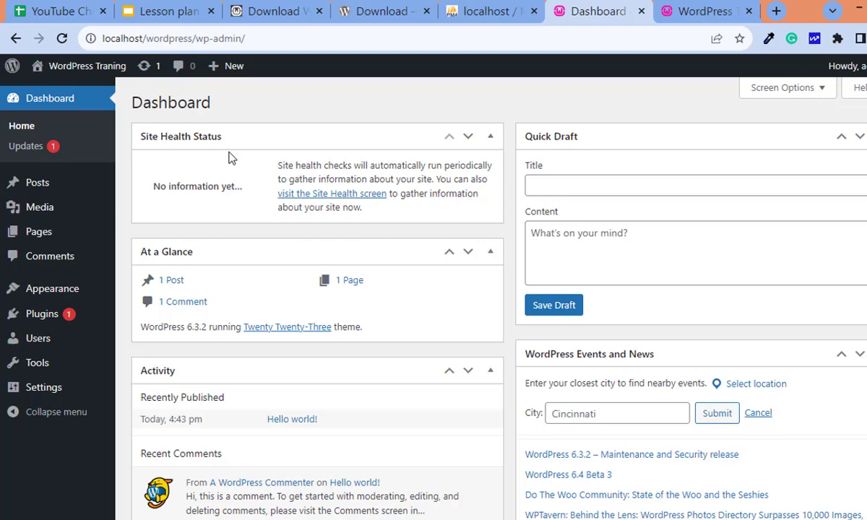
{"action": "left_click", "coordinate": [683, 10]}
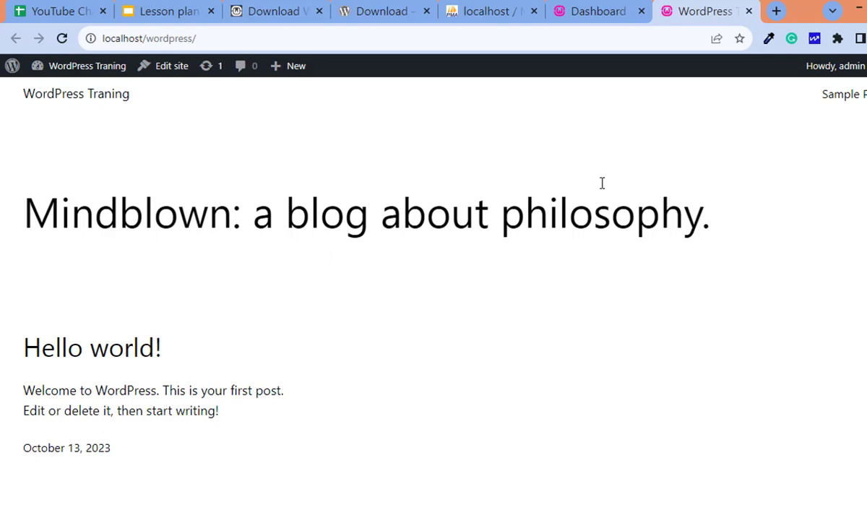
{"action": "left_click", "coordinate": [589, 9]}
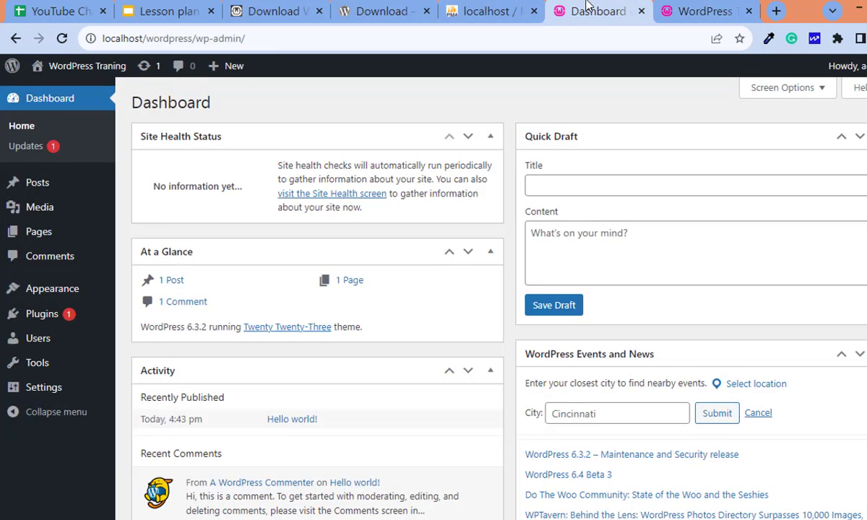